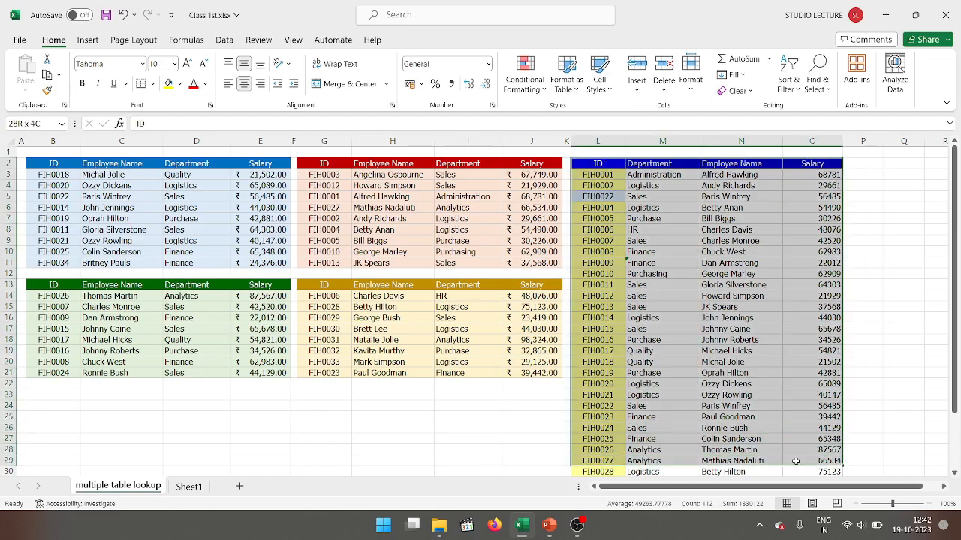
Examine the four employee tables, the combined table's headings and IDs, and the existing lookup formula in M9.
{"action": "left_click", "coordinate": [657, 231]}
{"action": "left_click", "coordinate": [597, 164]}
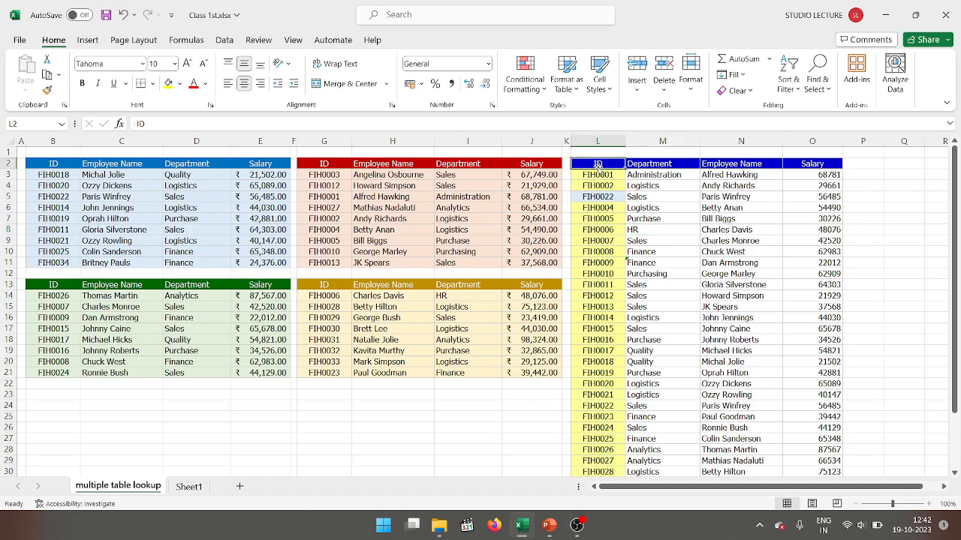
{"action": "left_click", "coordinate": [650, 166]}
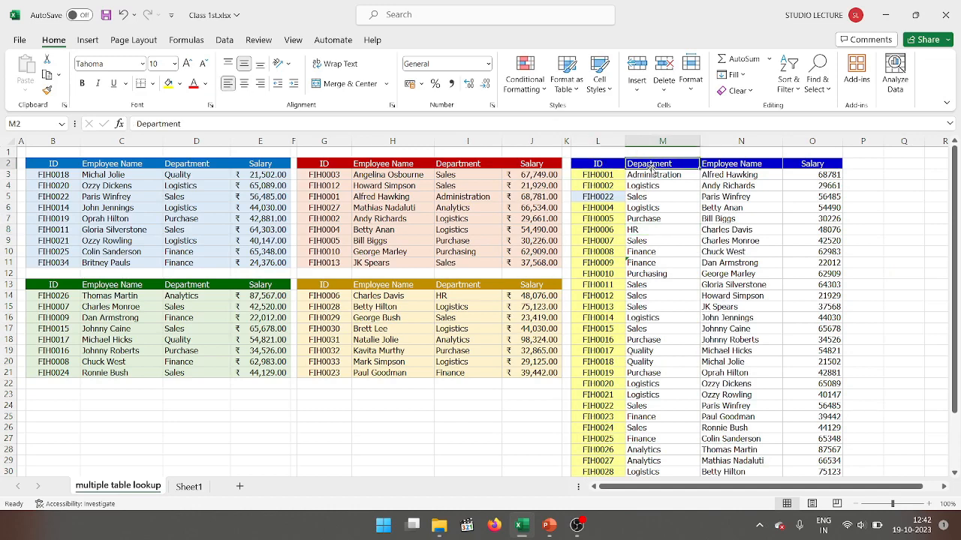
{"action": "left_click", "coordinate": [729, 164]}
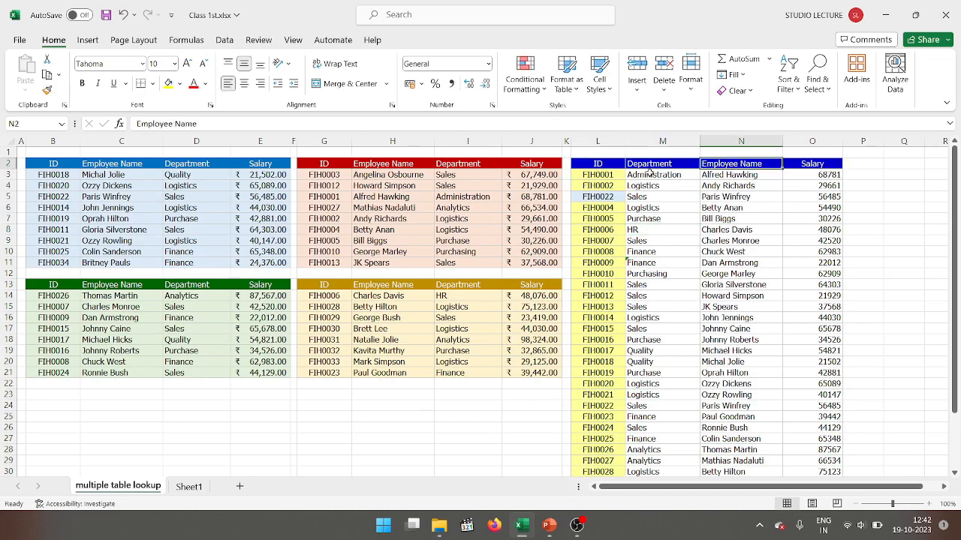
{"action": "left_click", "coordinate": [593, 177]}
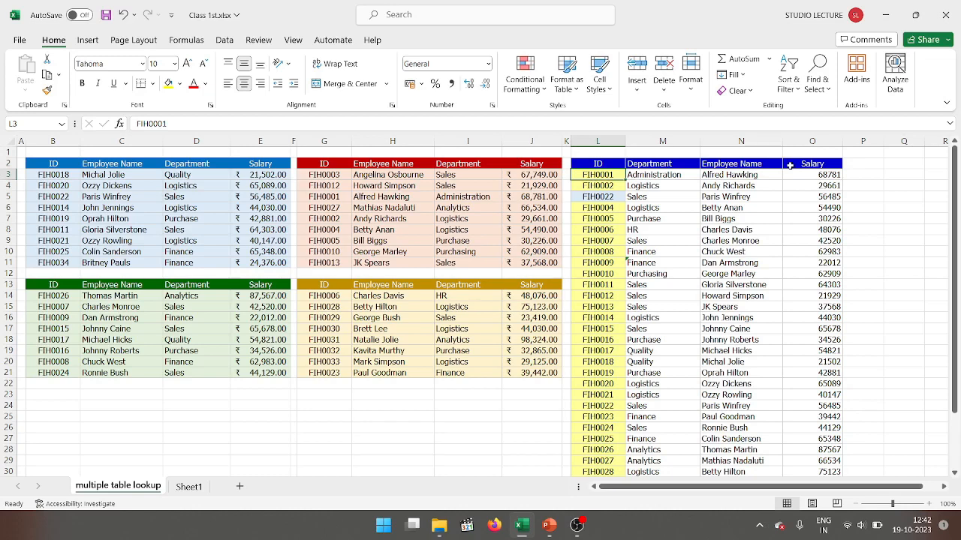
{"action": "left_click_drag", "start_coordinate": [95, 177], "coordinate": [194, 235]}
{"action": "left_click_drag", "start_coordinate": [392, 197], "coordinate": [480, 219]}
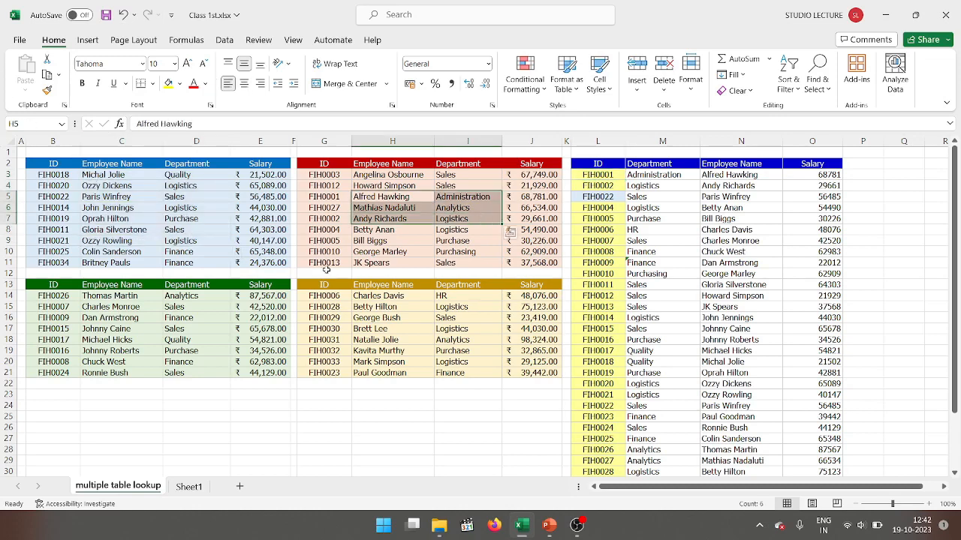
{"action": "left_click_drag", "start_coordinate": [113, 340], "coordinate": [226, 350]}
{"action": "left_click_drag", "start_coordinate": [405, 307], "coordinate": [511, 345]}
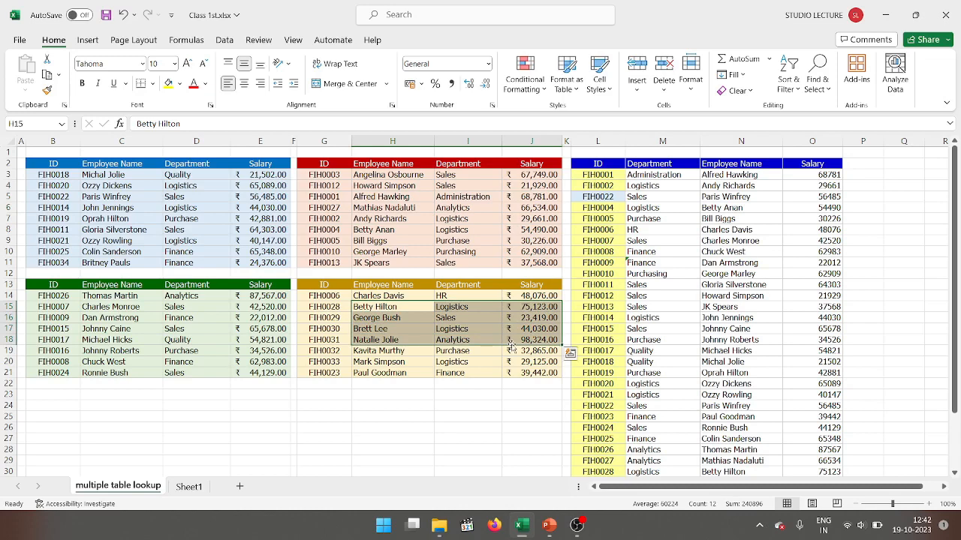
{"action": "left_click", "coordinate": [608, 219]}
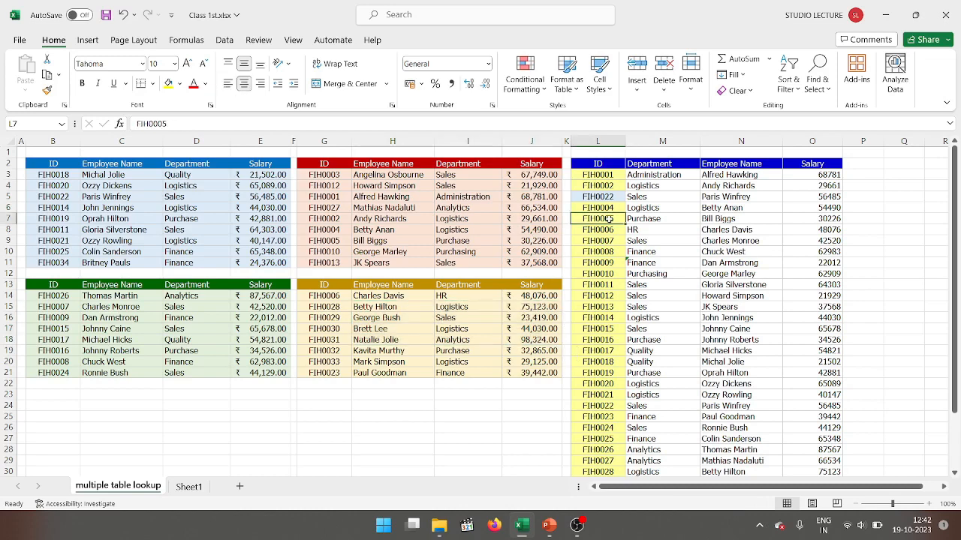
{"action": "left_click_drag", "start_coordinate": [320, 175], "coordinate": [325, 241]}
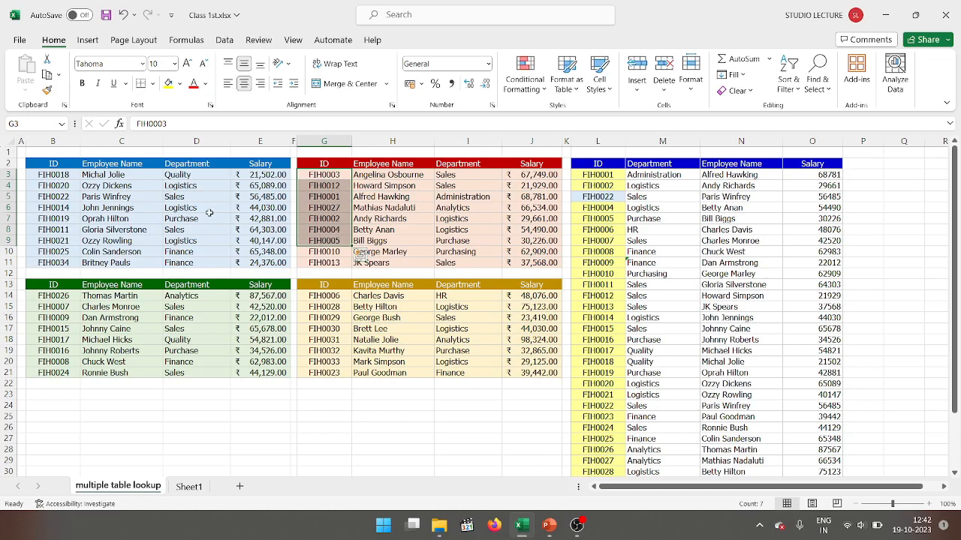
{"action": "left_click_drag", "start_coordinate": [36, 176], "coordinate": [53, 230]}
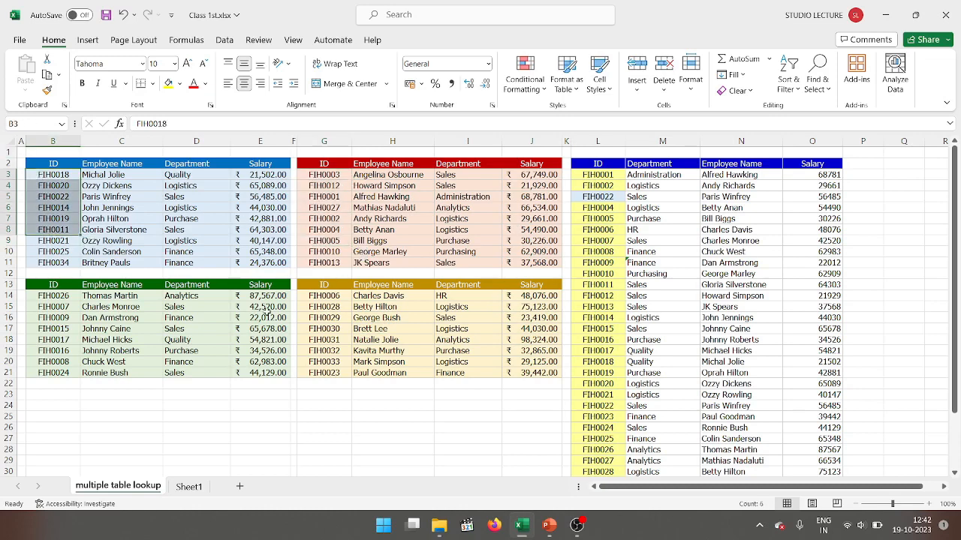
{"action": "left_click_drag", "start_coordinate": [324, 299], "coordinate": [342, 372]}
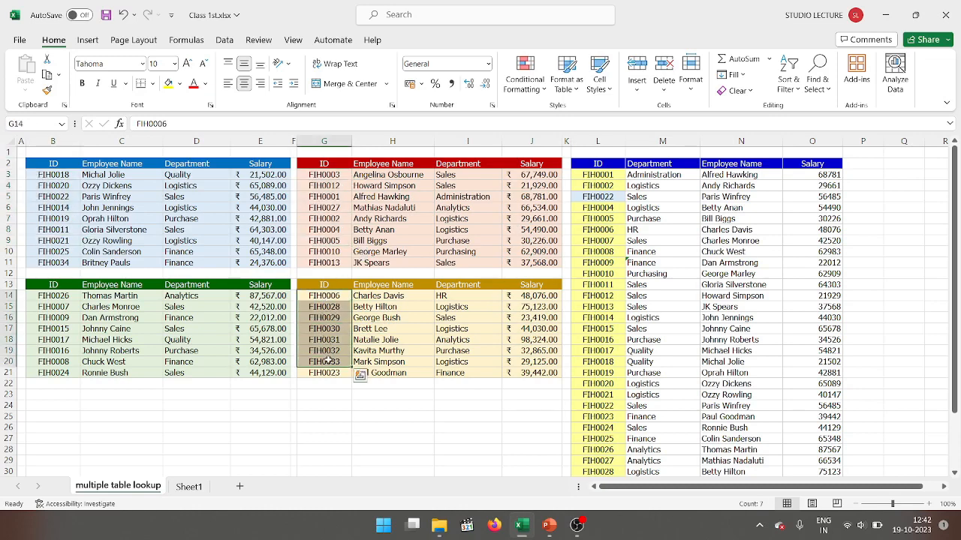
{"action": "left_click", "coordinate": [56, 304]}
{"action": "left_click_drag", "start_coordinate": [56, 303], "coordinate": [64, 389]}
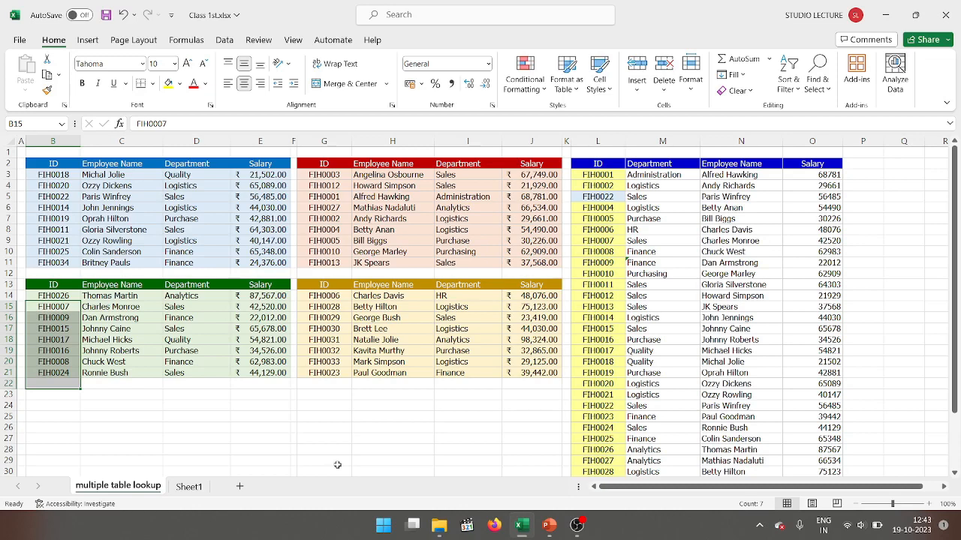
{"action": "double_click", "coordinate": [644, 240]}
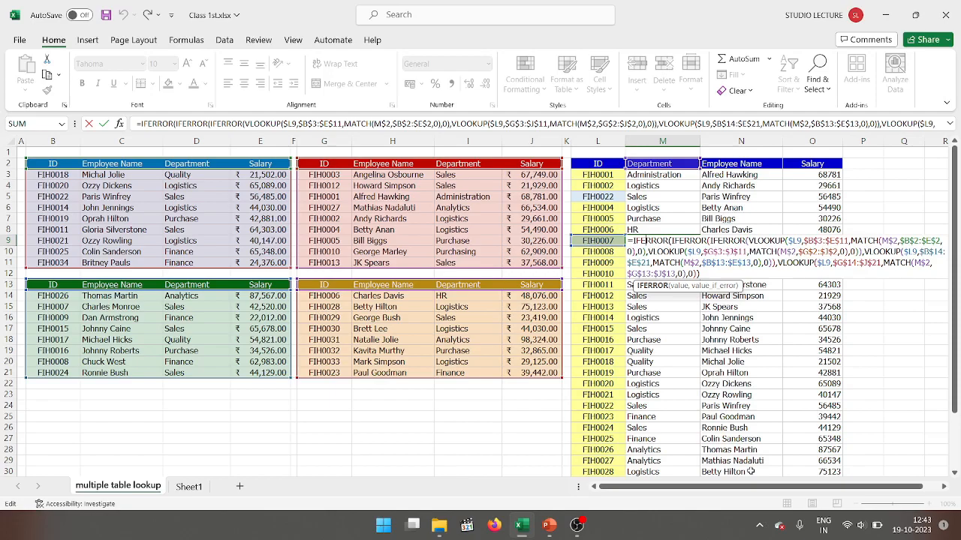
{"action": "key", "text": "Return"}
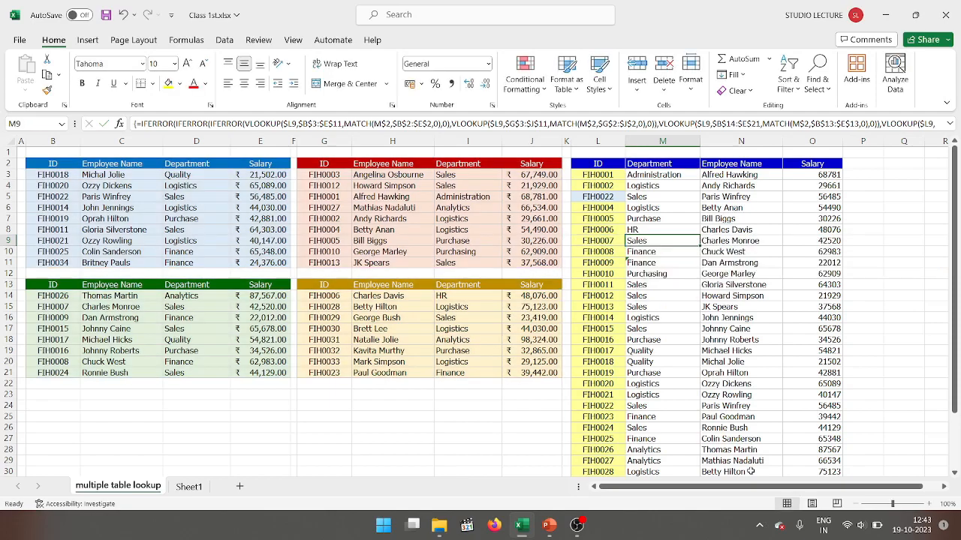
Clear the existing Department, Employee Name and Salary lookup results from M3:O36.
{"action": "left_click", "coordinate": [650, 175]}
{"action": "left_click_drag", "start_coordinate": [650, 174], "coordinate": [795, 403]}
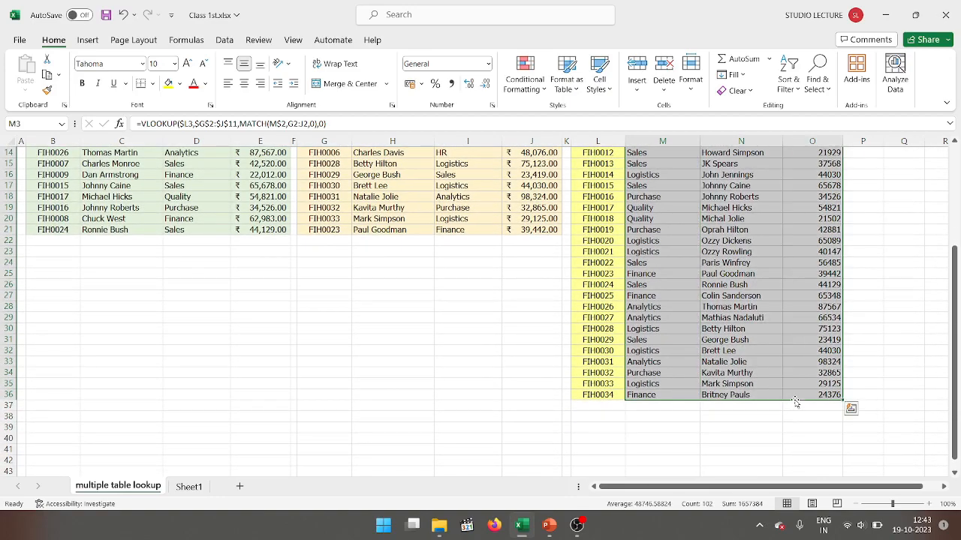
{"action": "key", "text": "ctrl+z"}
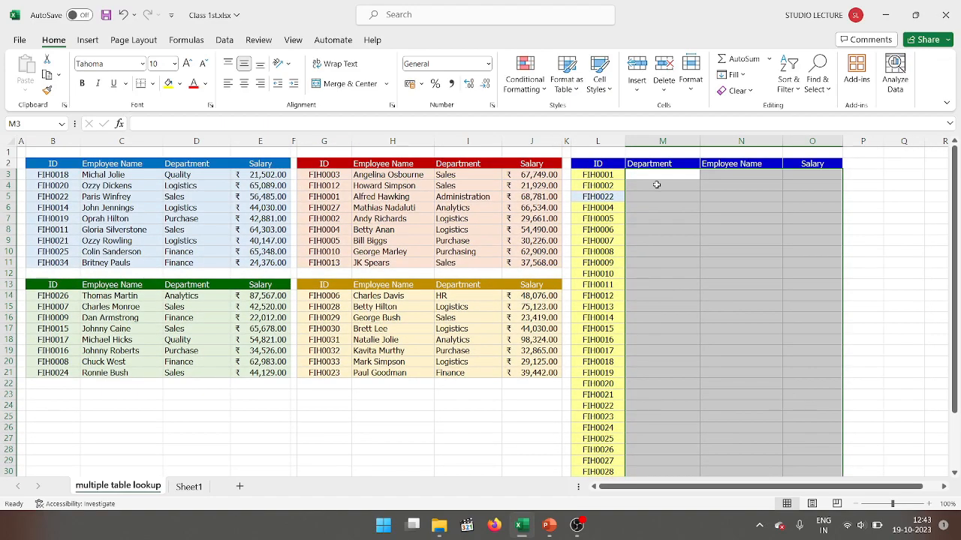
{"action": "left_click", "coordinate": [658, 184]}
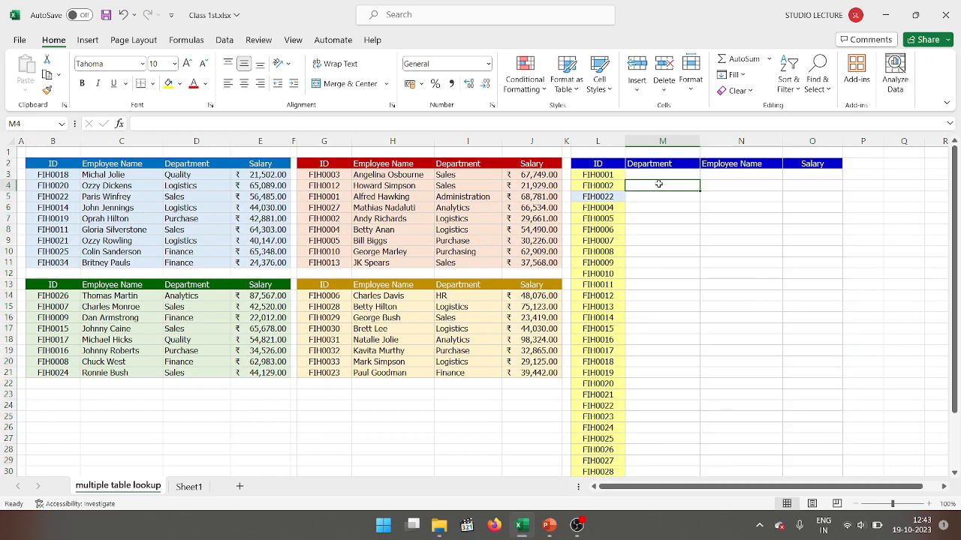
Begin a VLOOKUP formula in M3 with $L3 as the lookup value, locking only the column.
{"action": "left_click", "coordinate": [657, 175]}
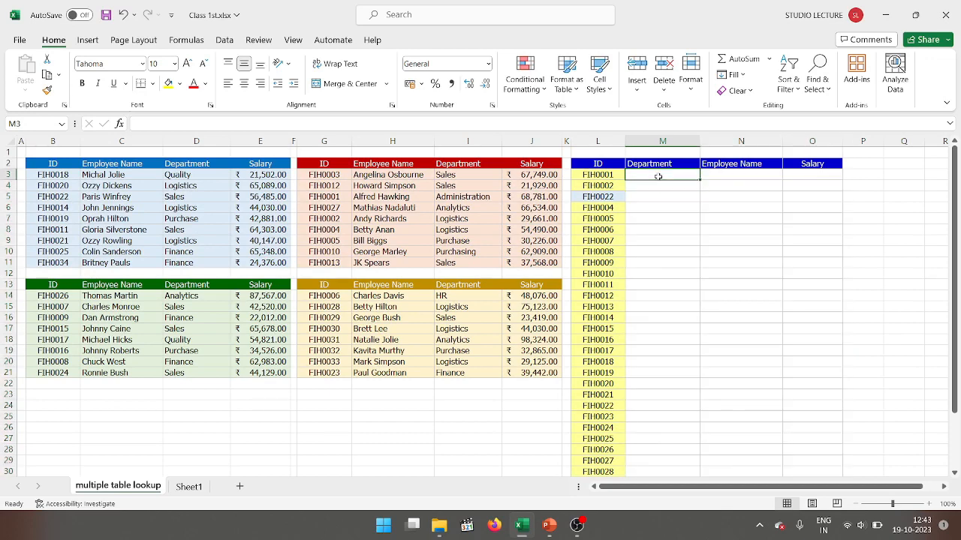
{"action": "type", "text": "="}
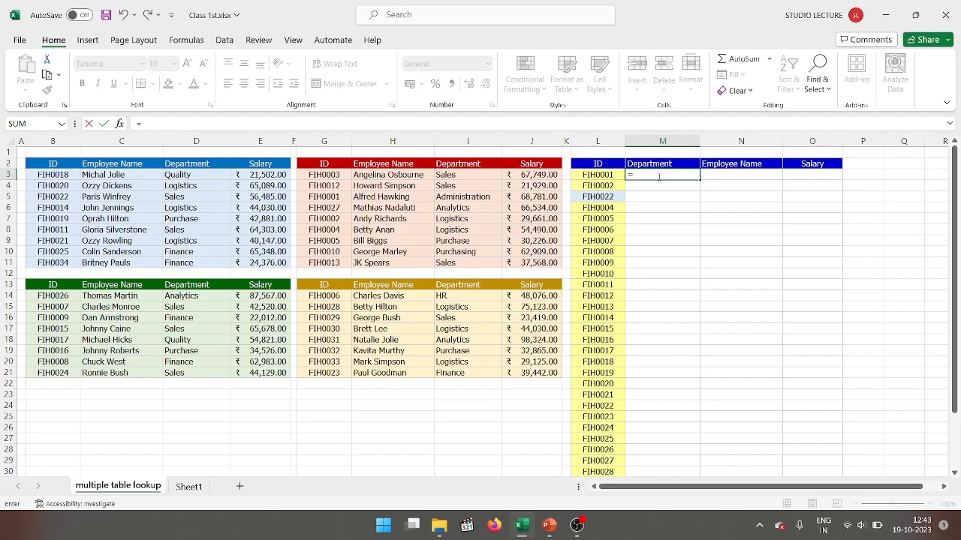
{"action": "type", "text": "vloo"}
{"action": "key", "text": "Tab"}
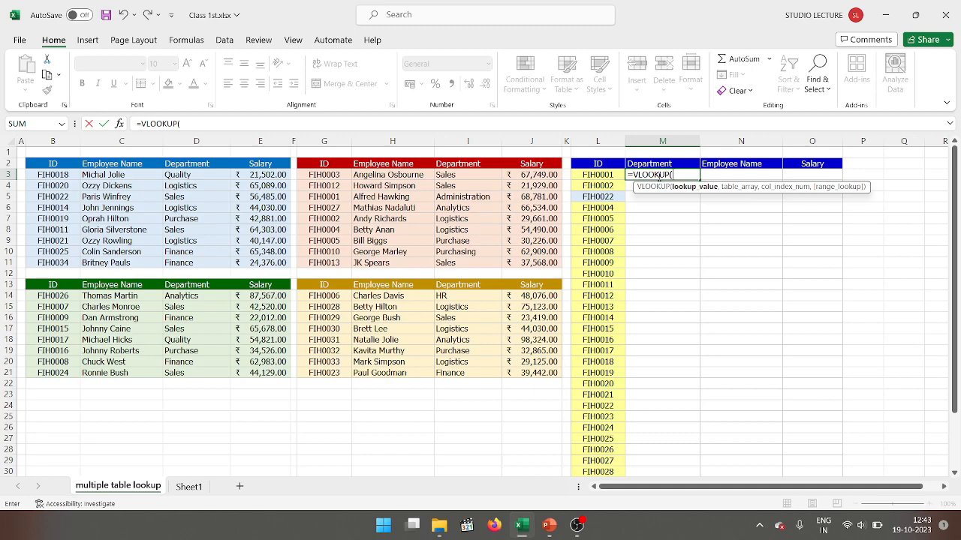
{"action": "key", "text": "Left"}
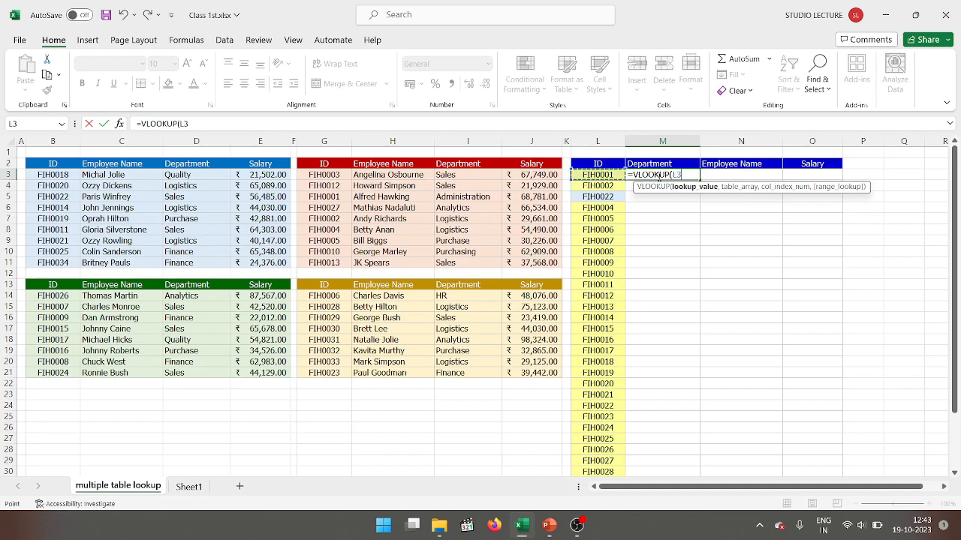
{"action": "key", "text": "F4"}
{"action": "key", "text": "F4"}
{"action": "key", "text": "F4"}
{"action": "type", "text": ","}
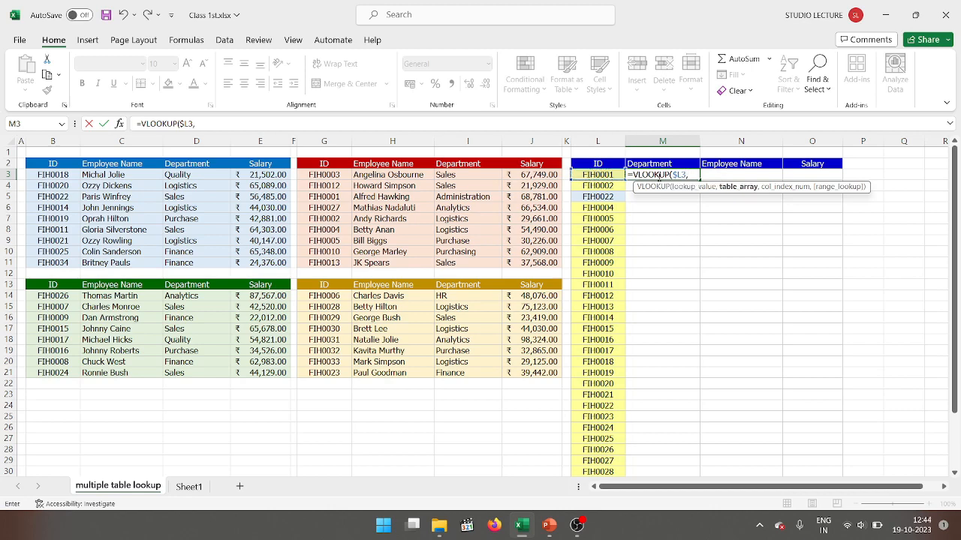
Set the VLOOKUP table array to the blue employee table, headers included, as the absolute range $B$2:$E$11.
{"action": "key", "text": "Left"}
{"action": "key", "text": "Left"}
{"action": "key", "text": "Left"}
{"action": "key", "text": "Left"}
{"action": "key", "text": "Left"}
{"action": "key", "text": "Left"}
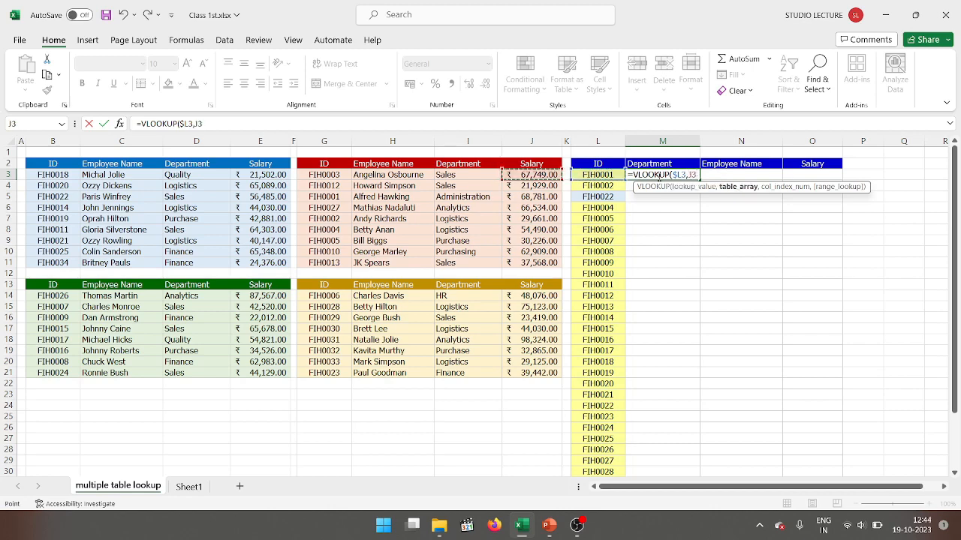
{"action": "key", "text": "Left"}
{"action": "key", "text": "Left"}
{"action": "key", "text": "Left"}
{"action": "key", "text": "Left"}
{"action": "key", "text": "Left"}
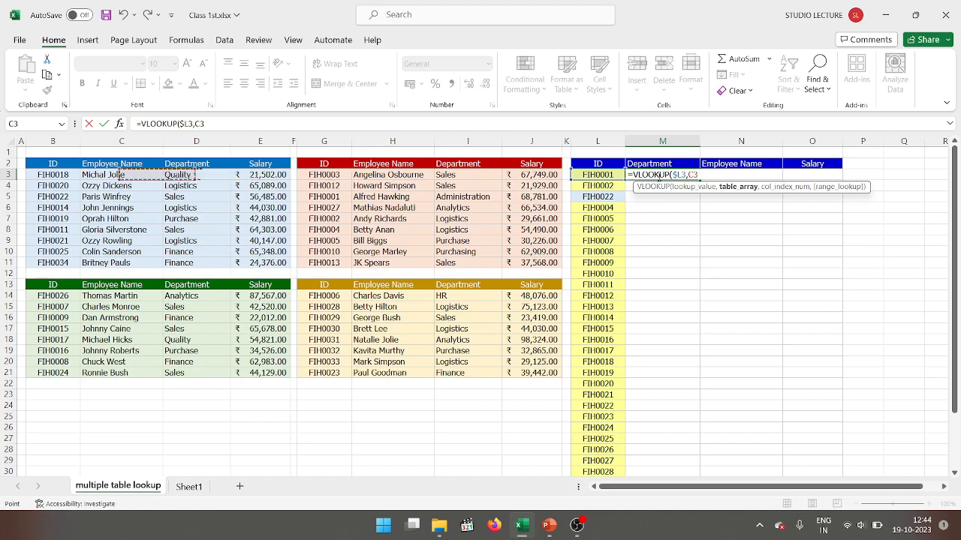
{"action": "key", "text": "Up"}
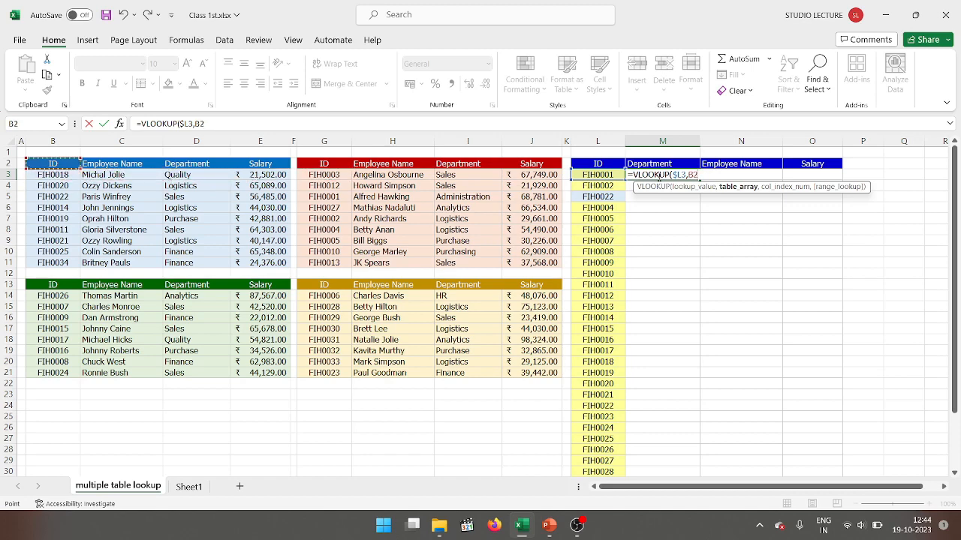
{"action": "key", "text": "shift+Right"}
{"action": "key", "text": "shift+Right"}
{"action": "key", "text": "shift+Right"}
{"action": "key", "text": "shift+Down"}
{"action": "key", "text": "shift+Down"}
{"action": "key", "text": "shift+Down"}
{"action": "key", "text": "shift+Down"}
{"action": "key", "text": "shift+Down"}
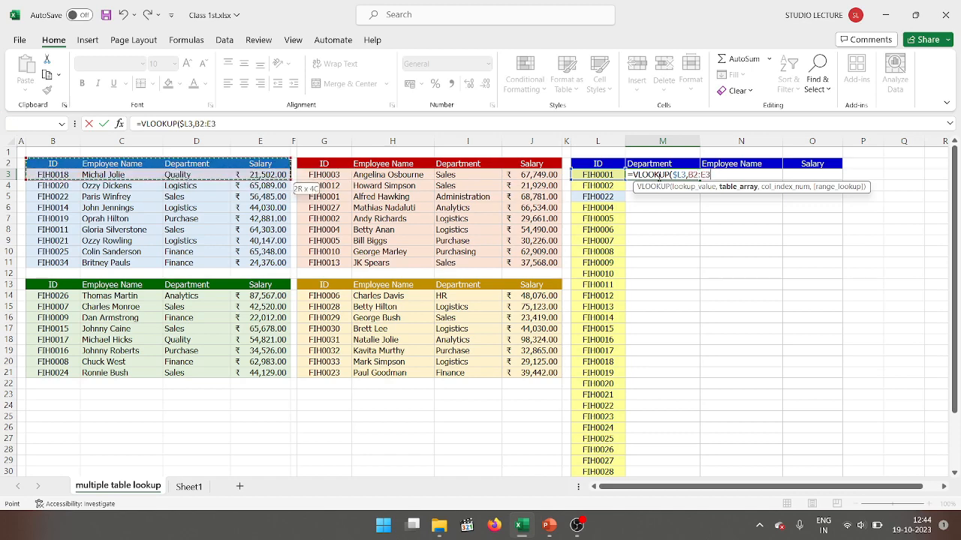
{"action": "key", "text": "shift+Down"}
{"action": "key", "text": "shift+Down"}
{"action": "key", "text": "shift+Down"}
{"action": "key", "text": "shift+Down"}
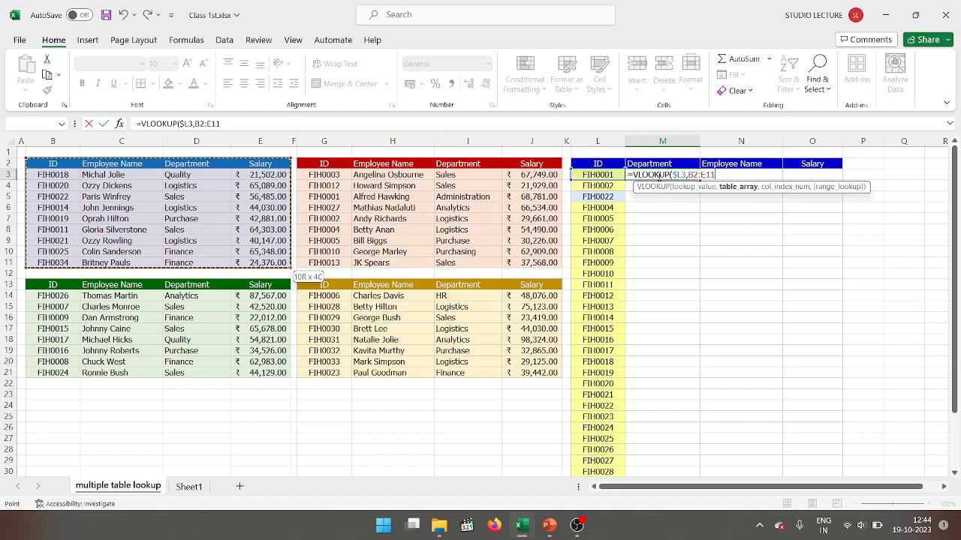
{"action": "key", "text": "F4"}
{"action": "type", "text": ","}
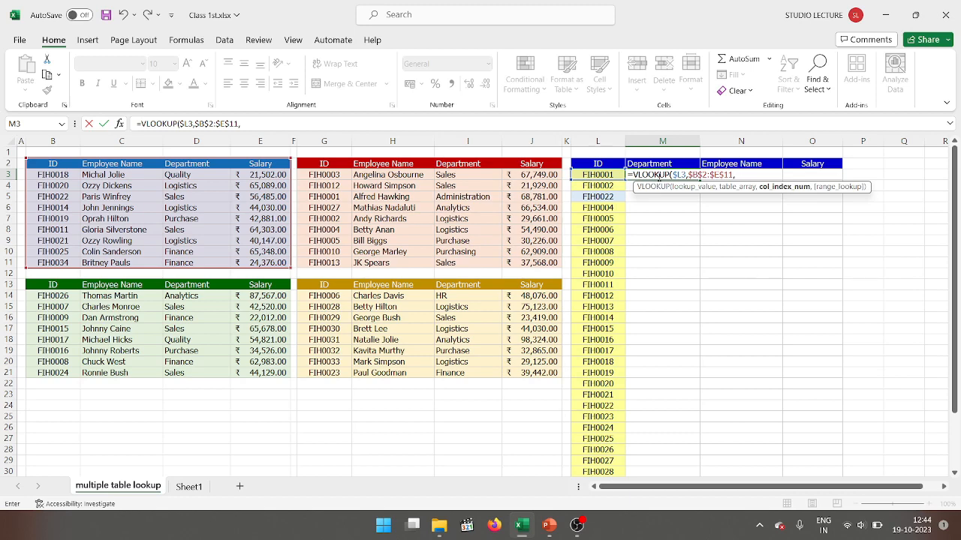
Nest a MATCH function as the column index, with the Department header M$2 as its lookup value and only the row locked.
{"action": "type", "text": "matc"}
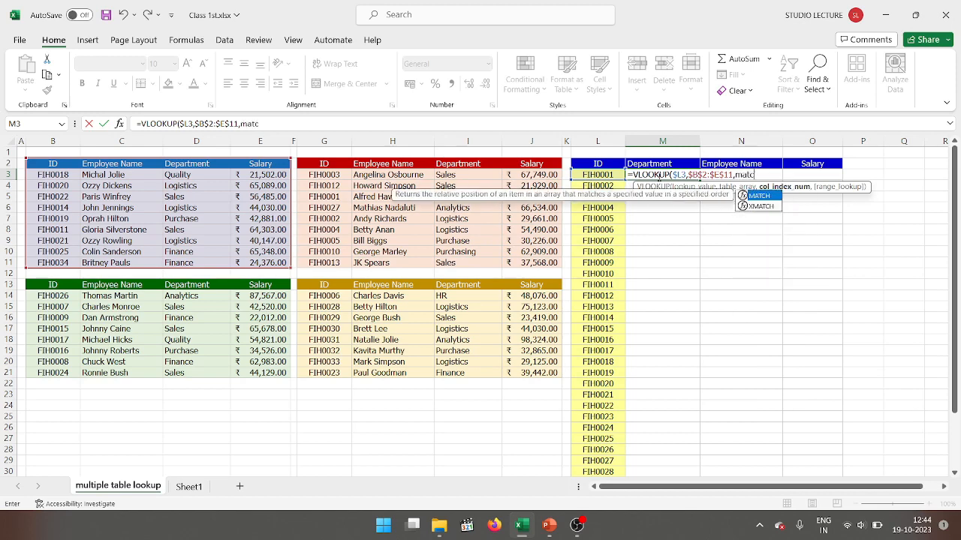
{"action": "key", "text": "Tab"}
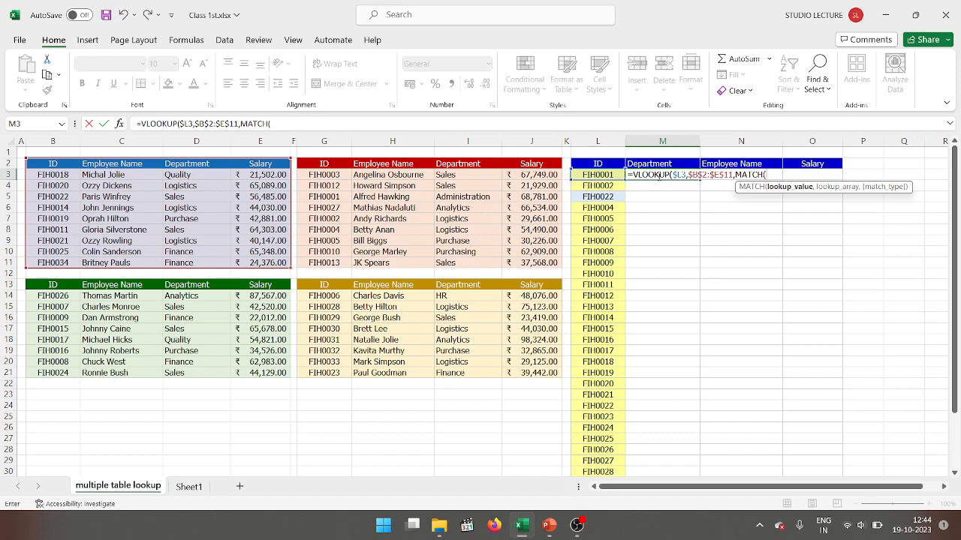
{"action": "key", "text": "Up"}
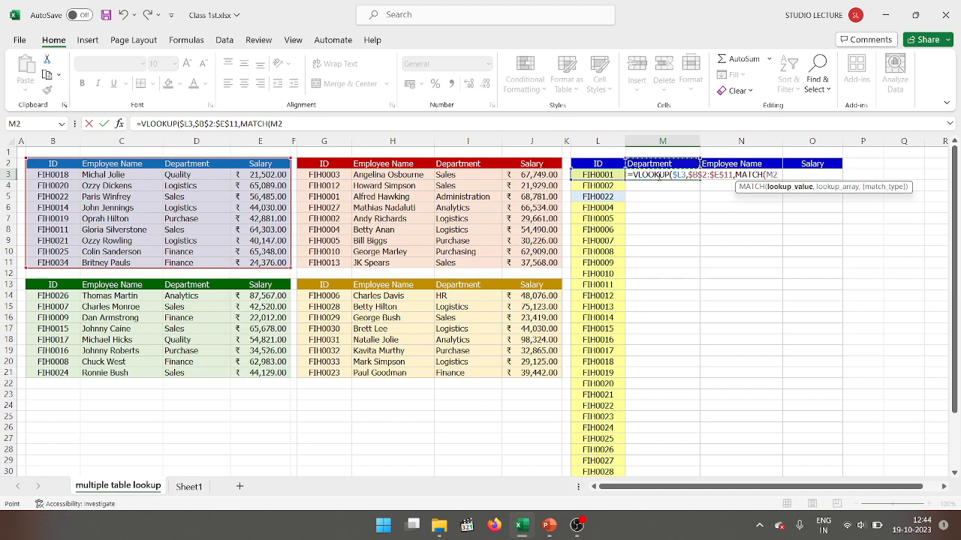
{"action": "key", "text": "F4"}
{"action": "key", "text": "F4"}
{"action": "type", "text": ","}
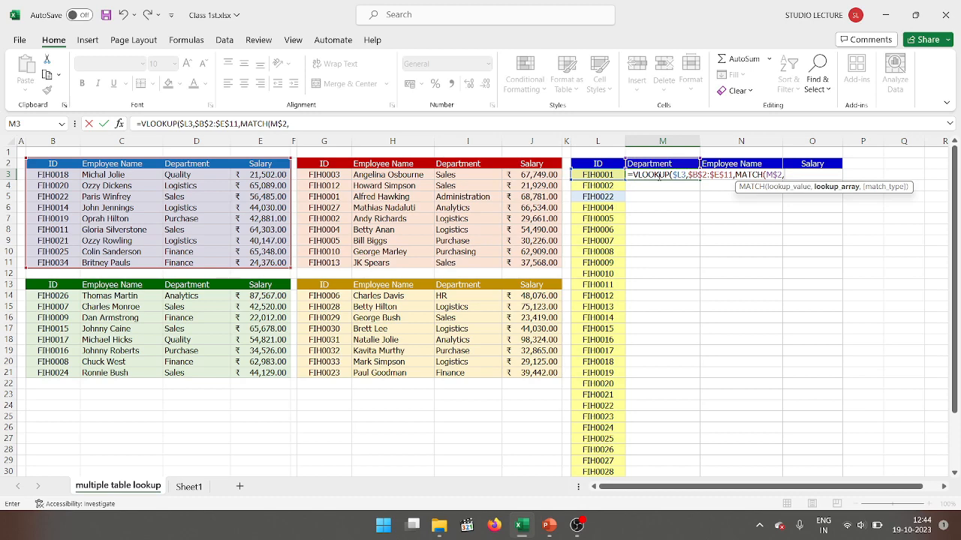
Complete the MATCH function with the blue table's header row $B$2:$E$2 as lookup array and 0 for exact match.
{"action": "key", "text": "Left"}
{"action": "key", "text": "Left"}
{"action": "key", "text": "Left"}
{"action": "key", "text": "Left"}
{"action": "key", "text": "Left"}
{"action": "key", "text": "Left"}
{"action": "key", "text": "Left"}
{"action": "key", "text": "Left"}
{"action": "key", "text": "Left"}
{"action": "key", "text": "Left"}
{"action": "key", "text": "Left"}
{"action": "key", "text": "Up"}
{"action": "key", "text": "shift+Right"}
{"action": "key", "text": "shift+Right"}
{"action": "key", "text": "shift+Right"}
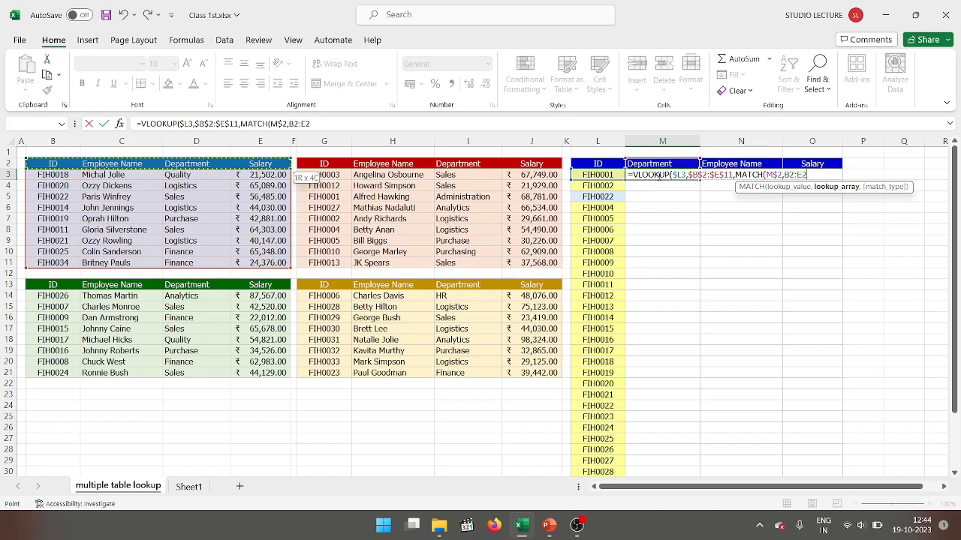
{"action": "key", "text": "F4"}
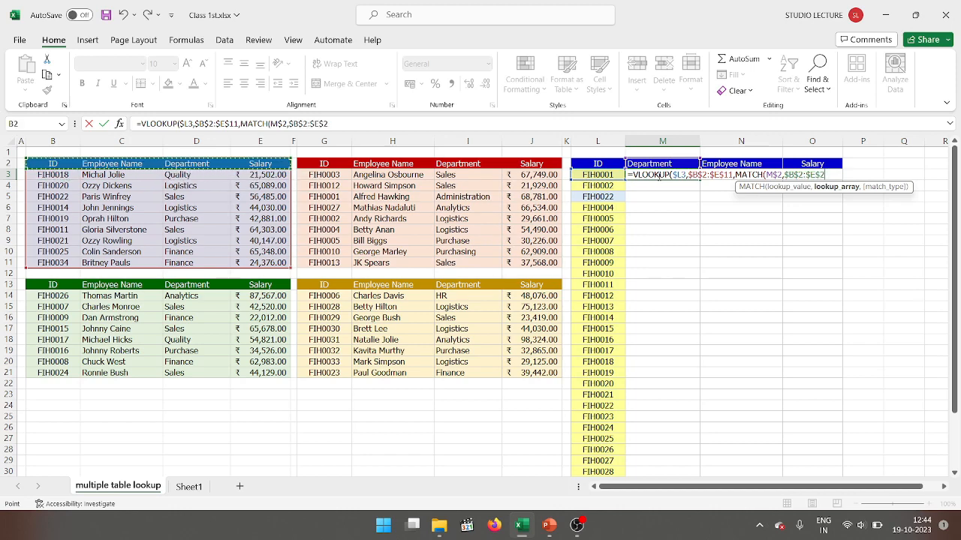
{"action": "type", "text": ","}
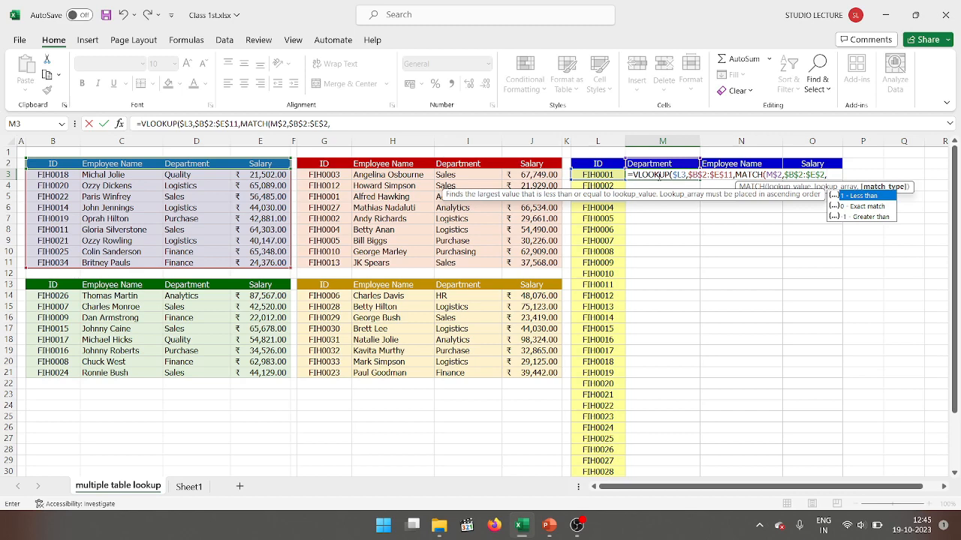
{"action": "type", "text": "0)"}
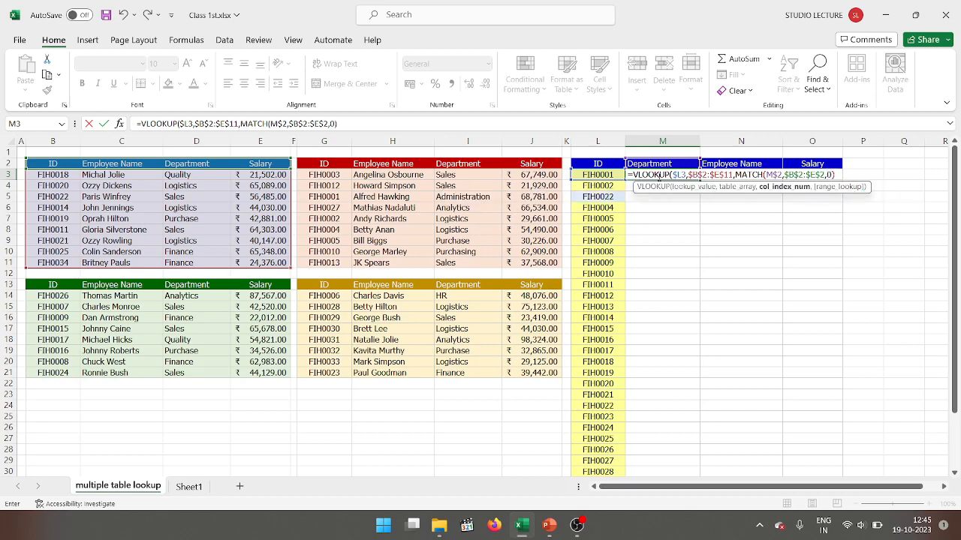
Finish the VLOOKUP in M3 with 0 as the range lookup for an exact match and enter the formula.
{"action": "type", "text": ","}
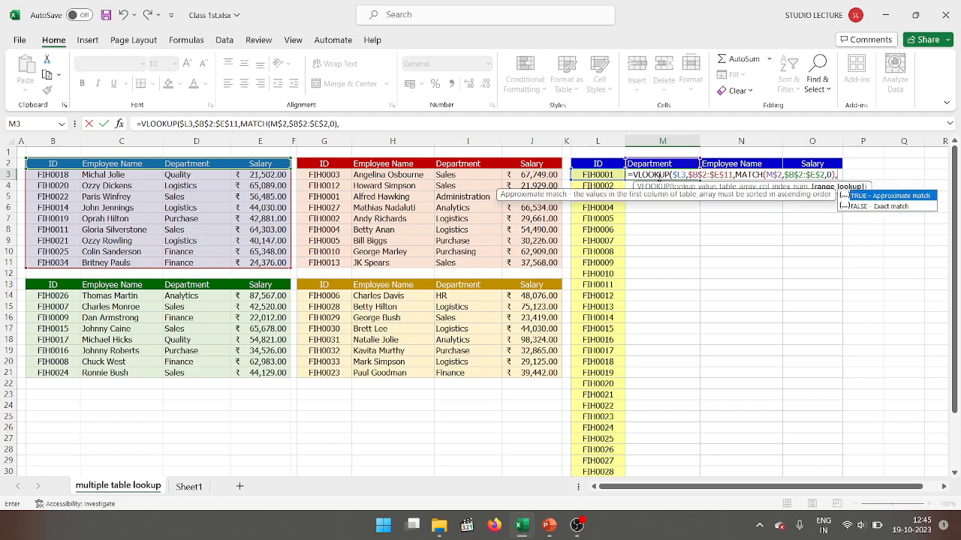
{"action": "type", "text": "0)"}
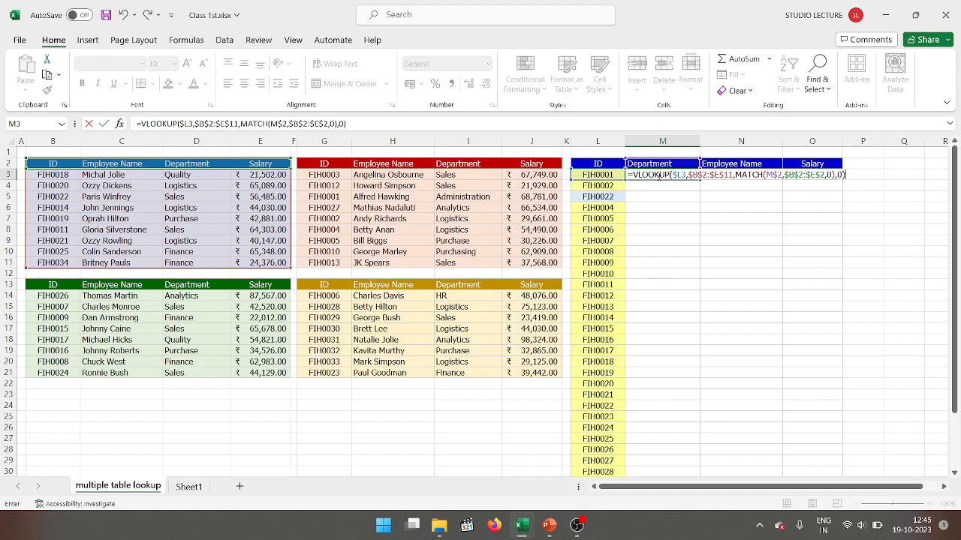
{"action": "key", "text": "Return"}
Fill the M3 formula down the Department column through M36.
{"action": "left_click", "coordinate": [657, 175]}
{"action": "left_click_drag", "start_coordinate": [657, 174], "coordinate": [705, 481]}
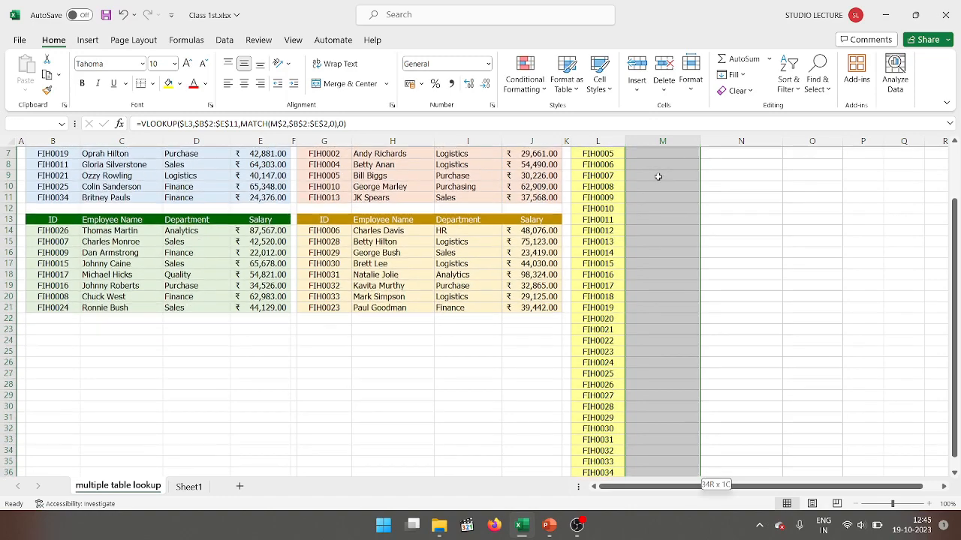
{"action": "key", "text": "shift+Down"}
{"action": "key", "text": "shift+Down"}
{"action": "key", "text": "shift+Up"}
{"action": "key", "text": "shift+Up"}
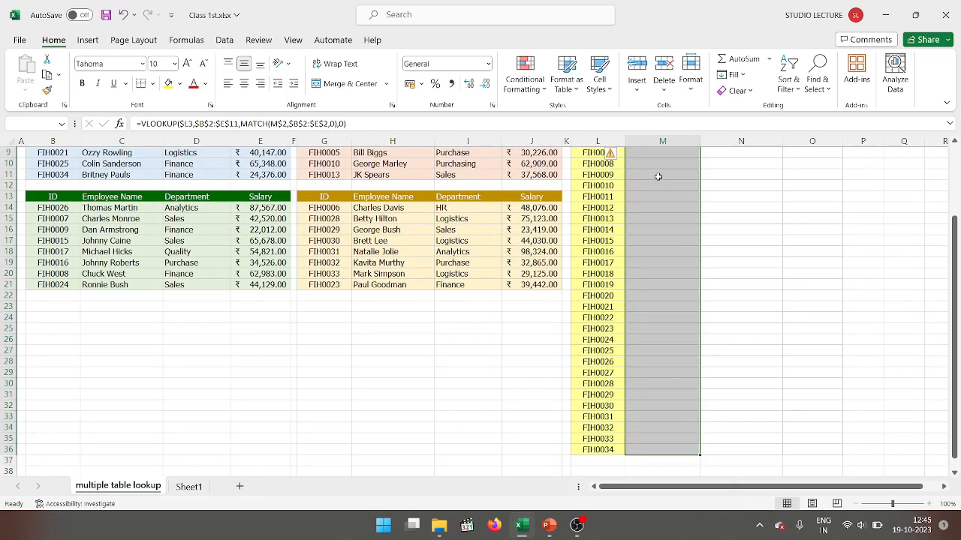
{"action": "key", "text": "ctrl+d"}
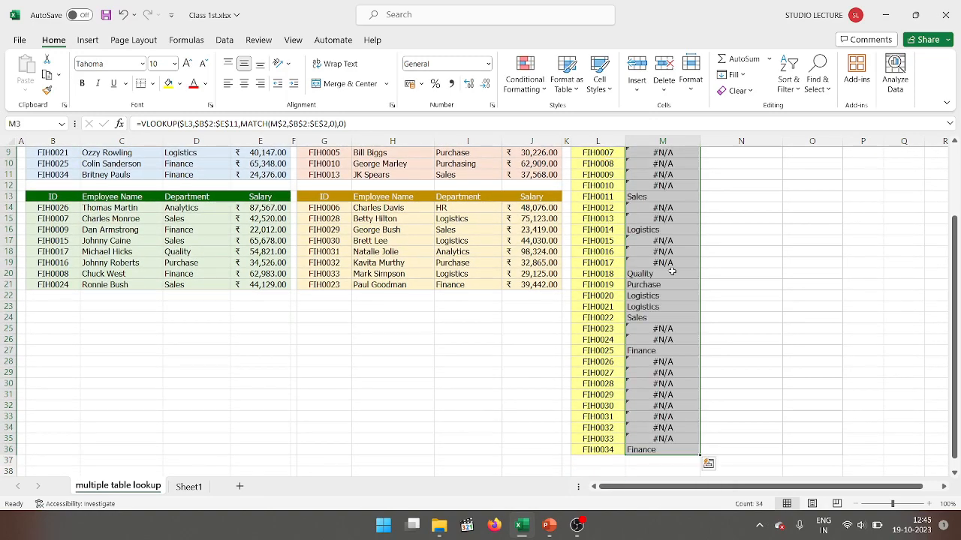
Compare the Department results in column M with the IDs in the blue employee table.
{"action": "scroll", "coordinate": [671, 271], "scroll_direction": "up", "scroll_amount": 3}
{"action": "scroll", "coordinate": [672, 271], "scroll_direction": "down", "scroll_amount": 1}
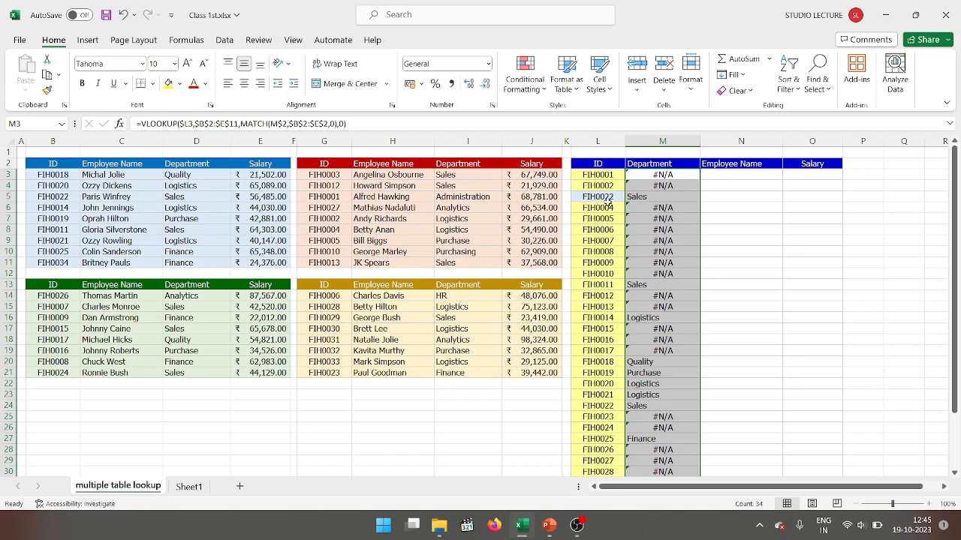
{"action": "left_click", "coordinate": [57, 194]}
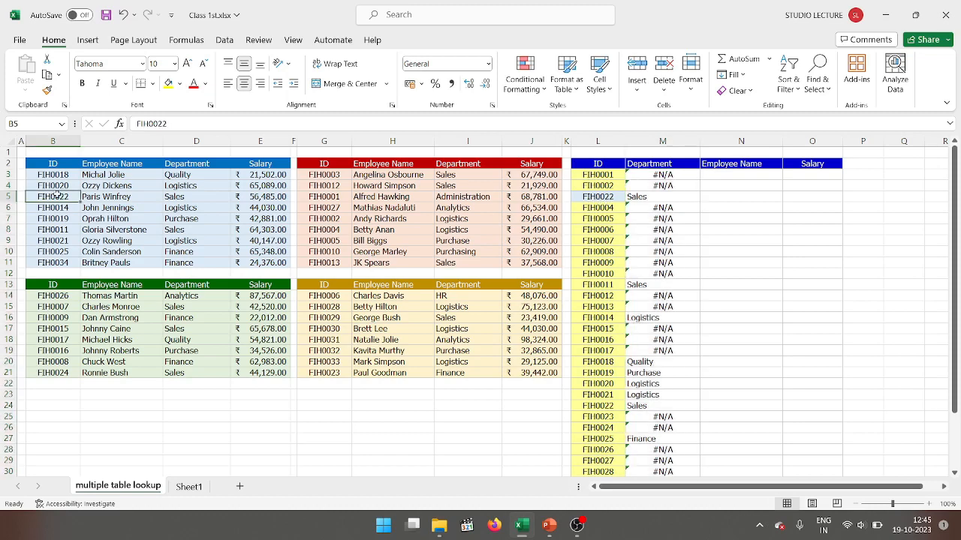
{"action": "left_click", "coordinate": [658, 197]}
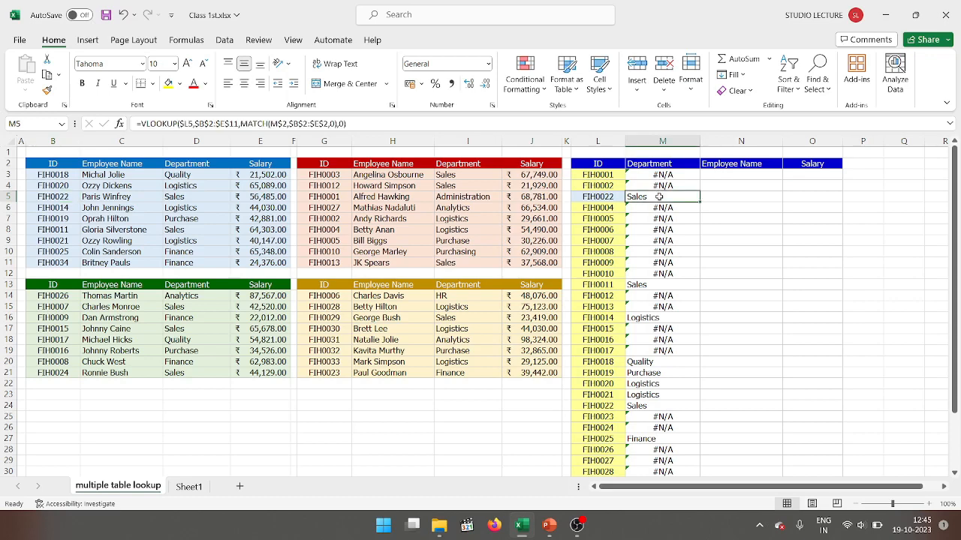
{"action": "left_click", "coordinate": [593, 286]}
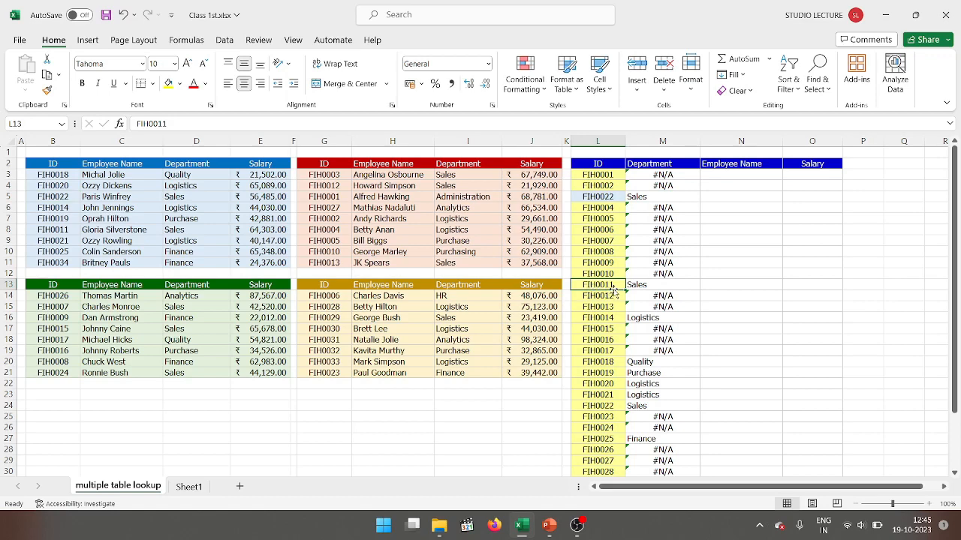
{"action": "left_click", "coordinate": [643, 371]}
{"action": "left_click", "coordinate": [643, 396]}
{"action": "scroll", "coordinate": [643, 396], "scroll_direction": "down", "scroll_amount": 6}
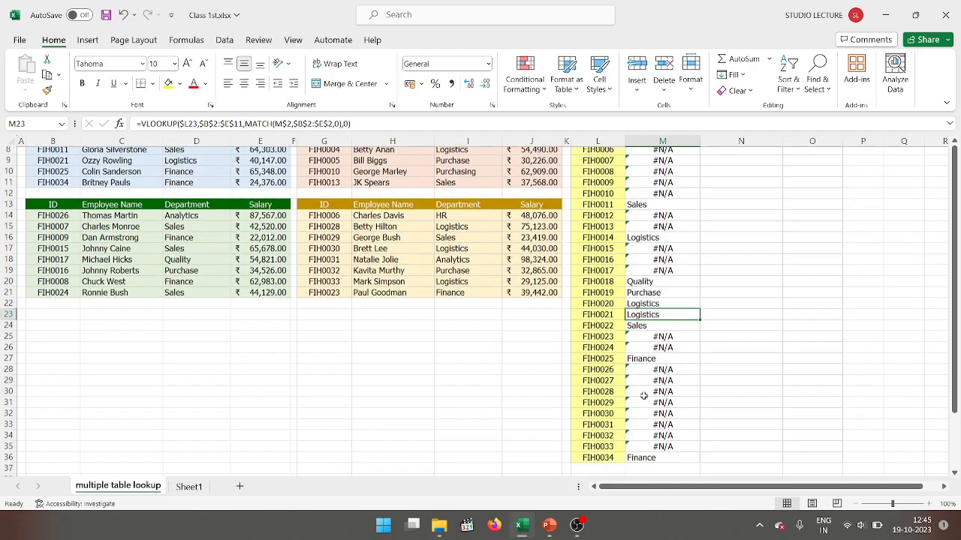
{"action": "scroll", "coordinate": [644, 395], "scroll_direction": "up", "scroll_amount": 6}
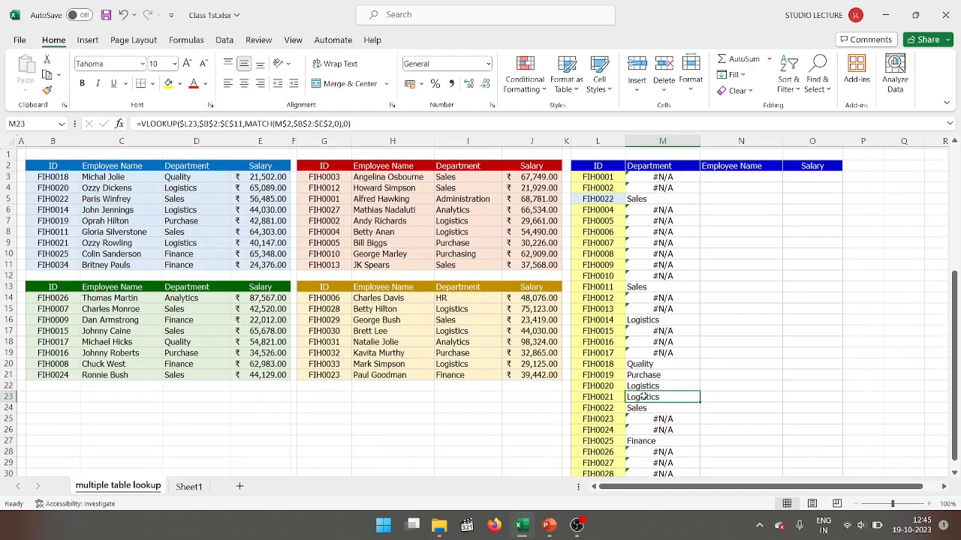
Fill the Department formulas in M3:M36 right into the Employee Name and Salary columns, N and O.
{"action": "left_click", "coordinate": [662, 174]}
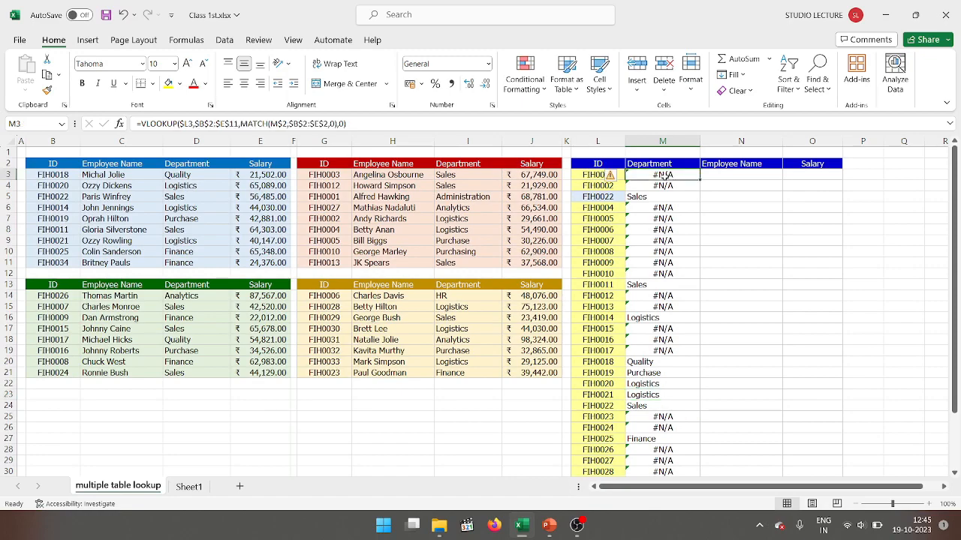
{"action": "key", "text": "ctrl+shift+Down"}
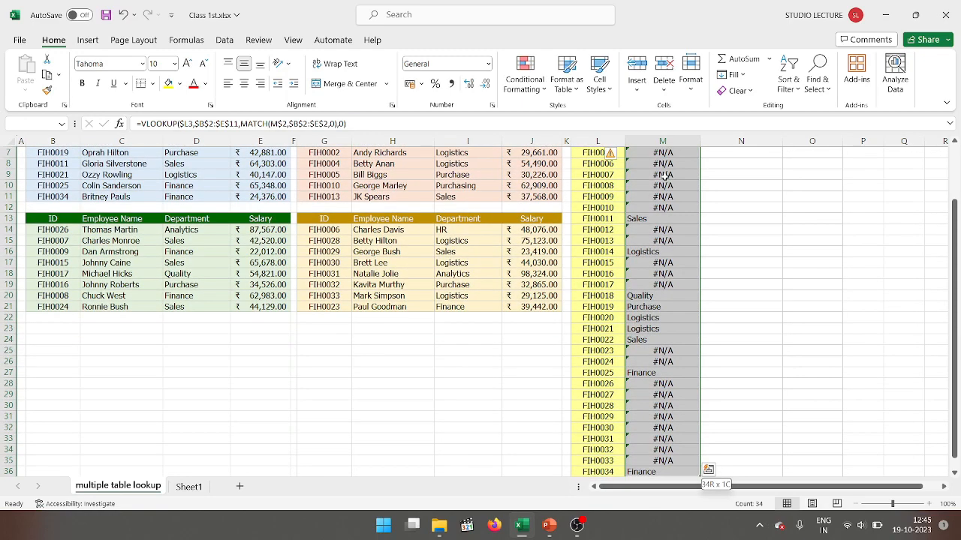
{"action": "key", "text": "ctrl+shift+Right"}
{"action": "key", "text": "ctrl+shift+Left"}
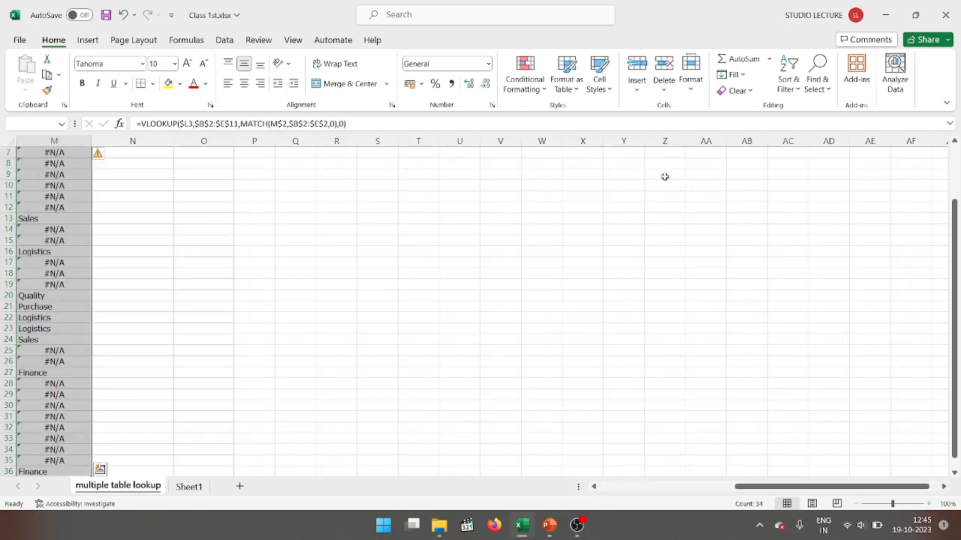
{"action": "scroll", "coordinate": [664, 178], "scroll_direction": "left", "scroll_amount": 3}
{"action": "scroll", "coordinate": [664, 177], "scroll_direction": "up", "scroll_amount": 2}
{"action": "key", "text": "shift+Right"}
{"action": "key", "text": "shift+Right"}
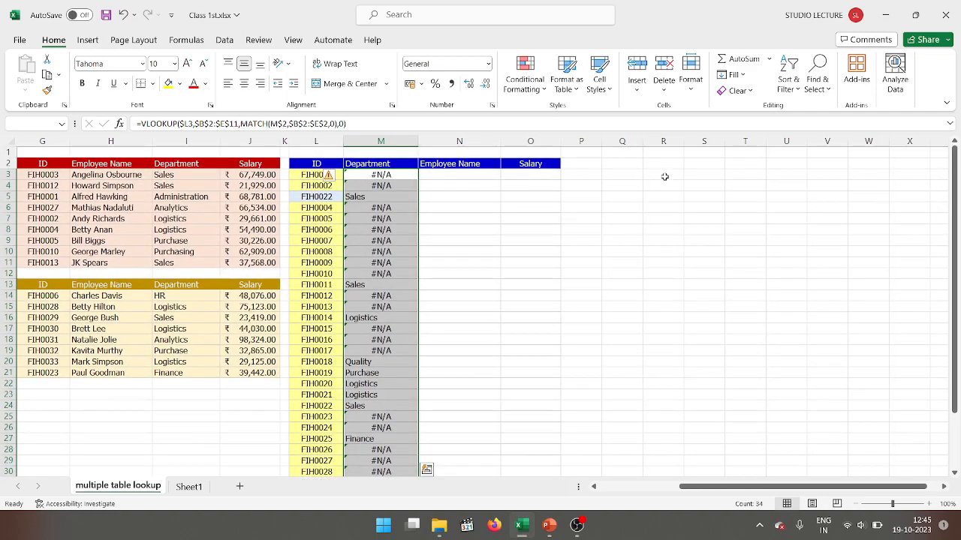
{"action": "scroll", "coordinate": [664, 177], "scroll_direction": "up", "scroll_amount": 2}
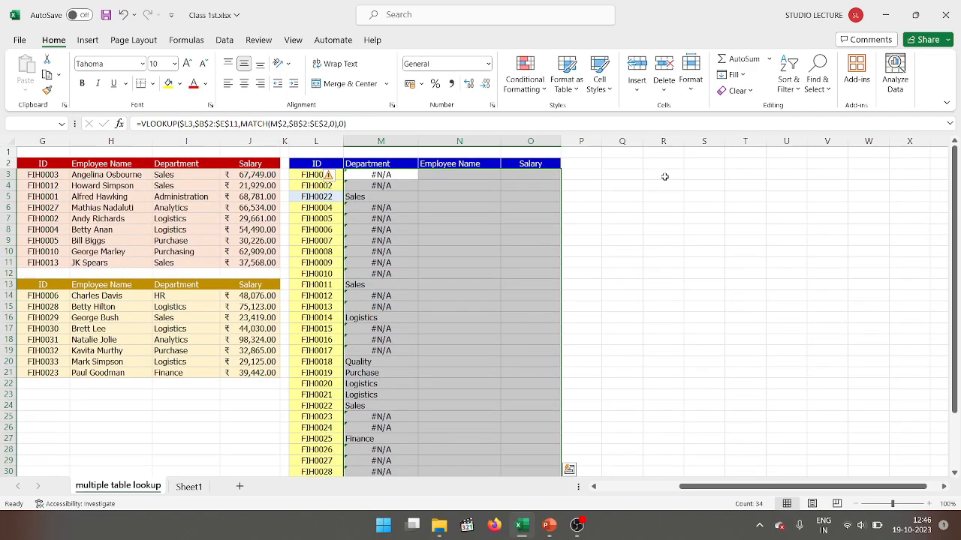
{"action": "key", "text": "ctrl+r"}
{"action": "left_click", "coordinate": [491, 211]}
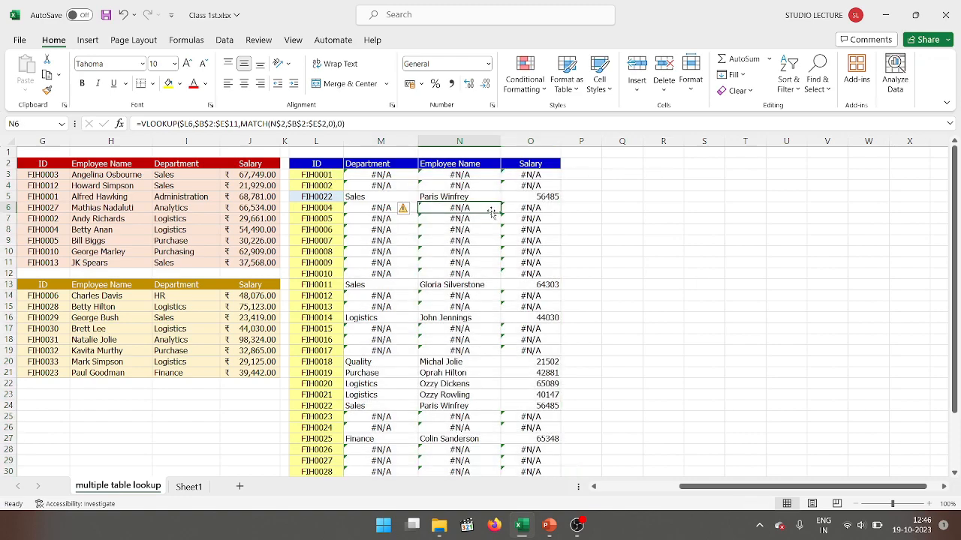
Wrap the VLOOKUP in M3 in an IFERROR function and add a comma to begin its value_if_error argument.
{"action": "scroll", "coordinate": [491, 212], "scroll_direction": "left", "scroll_amount": 3}
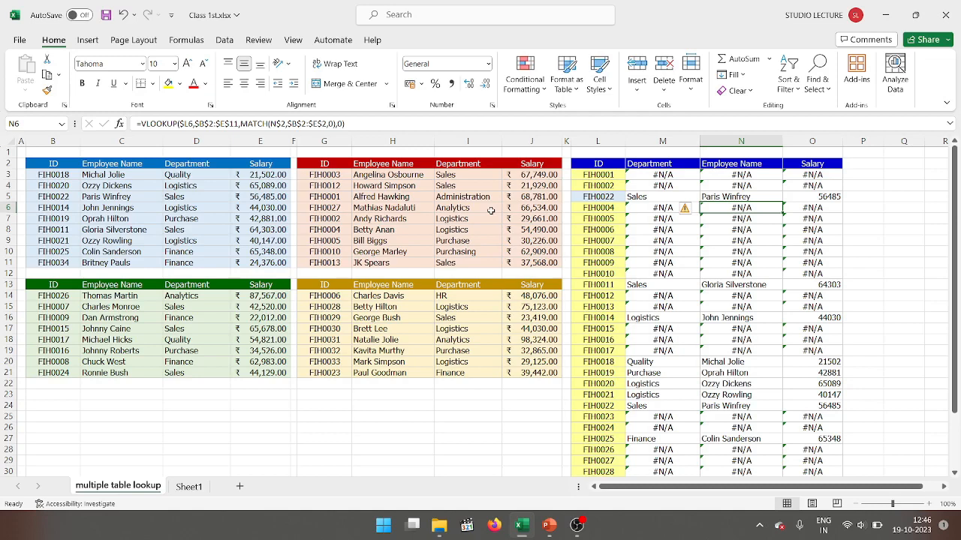
{"action": "double_click", "coordinate": [636, 174]}
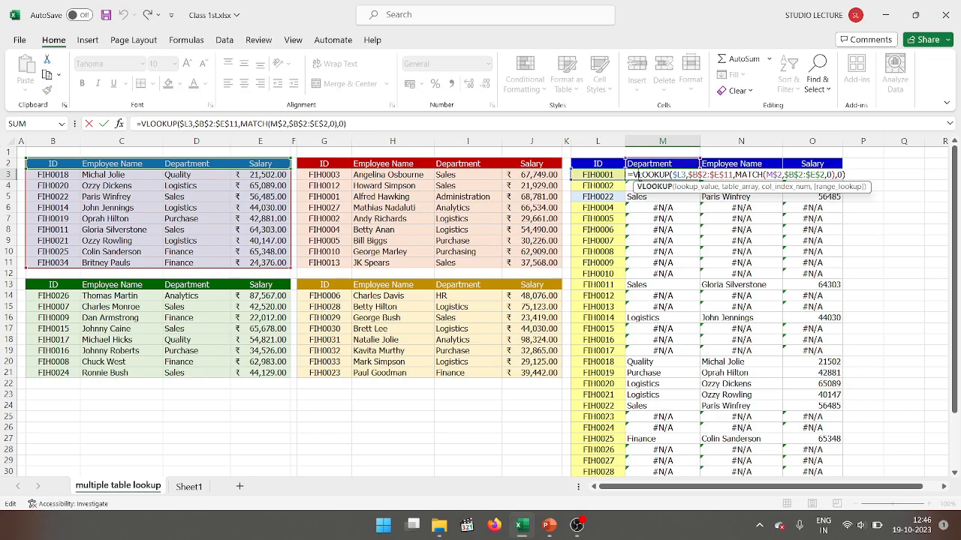
{"action": "left_click", "coordinate": [630, 174]}
{"action": "type", "text": "io"}
{"action": "key", "text": "BackSpace"}
{"action": "type", "text": "l"}
{"action": "key", "text": "BackSpace"}
{"action": "type", "text": "f"}
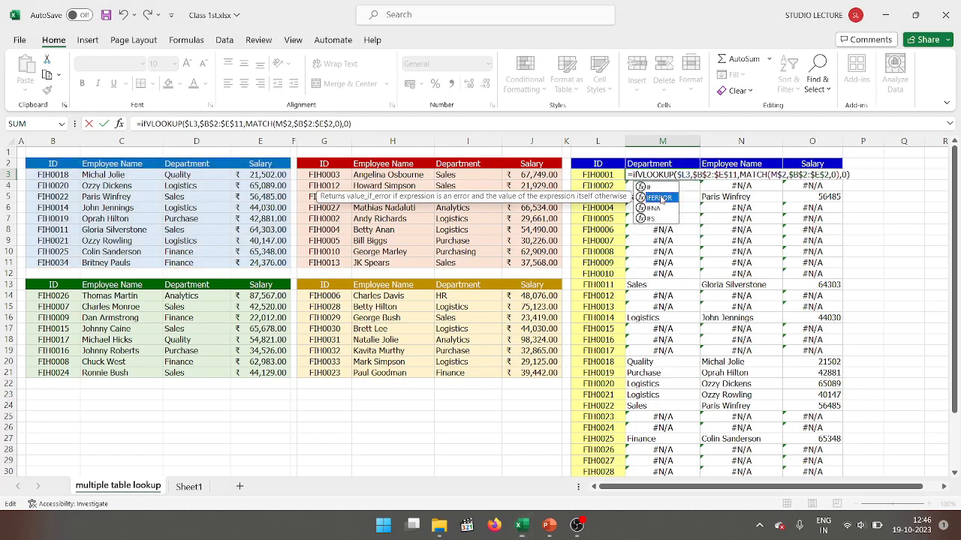
{"action": "double_click", "coordinate": [659, 197]}
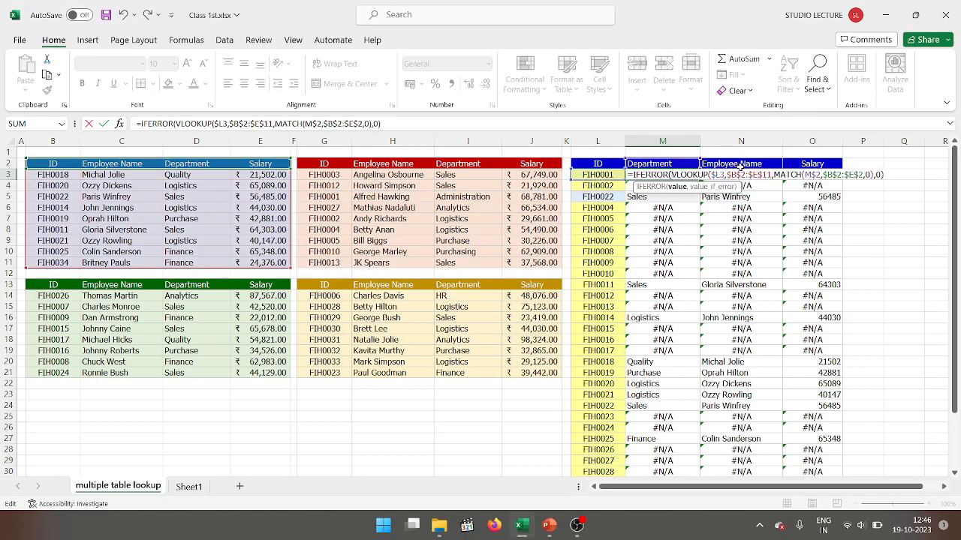
{"action": "left_click", "coordinate": [676, 187]}
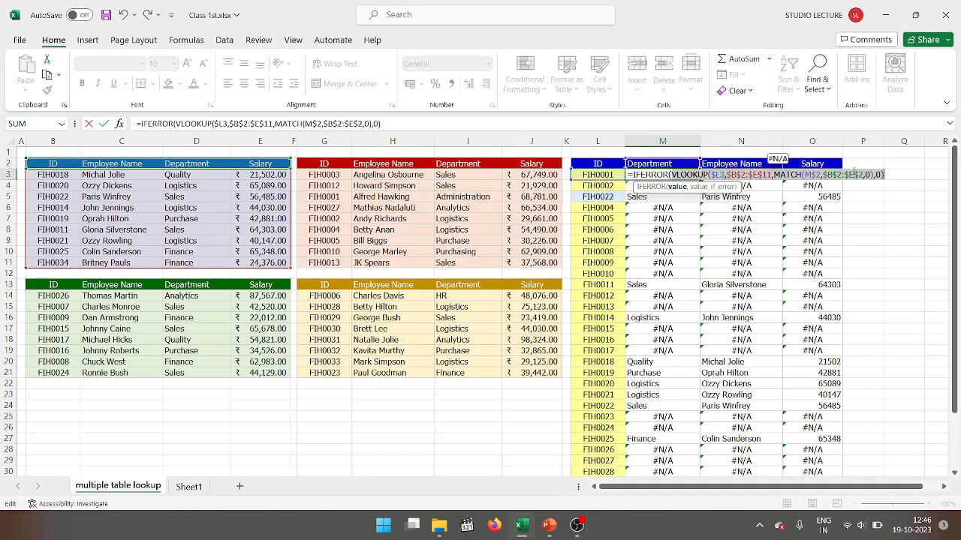
{"action": "left_click", "coordinate": [886, 177]}
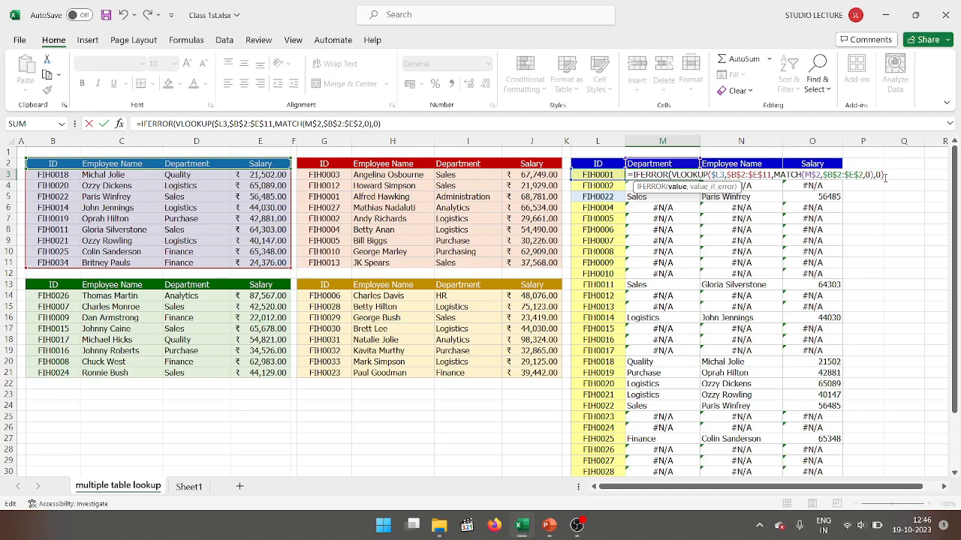
{"action": "type", "text": ","}
Copy the whole VLOOKUP expression in M3 and paste the copy as the IFERROR's value_if_error argument.
{"action": "left_click_drag", "start_coordinate": [672, 174], "coordinate": [876, 186]}
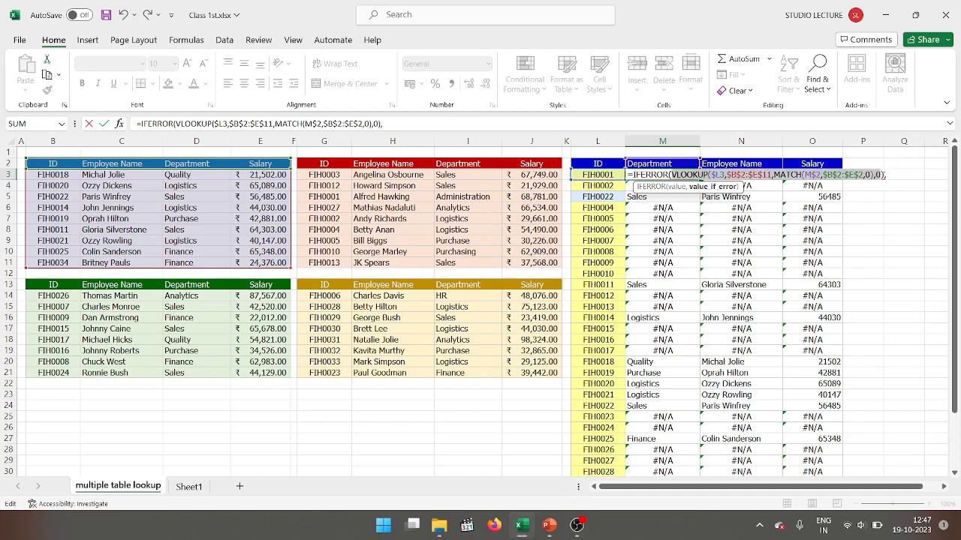
{"action": "left_click", "coordinate": [886, 174]}
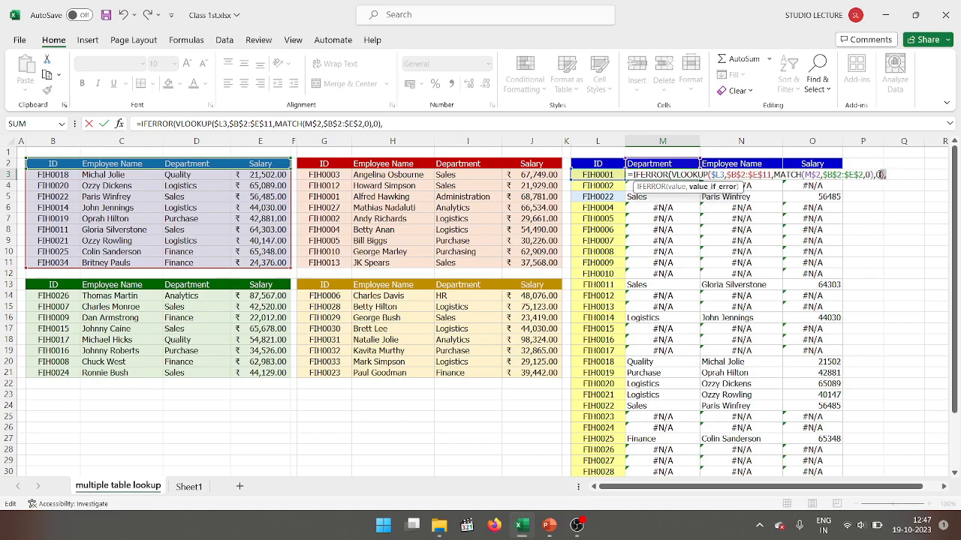
{"action": "left_click", "coordinate": [869, 174]}
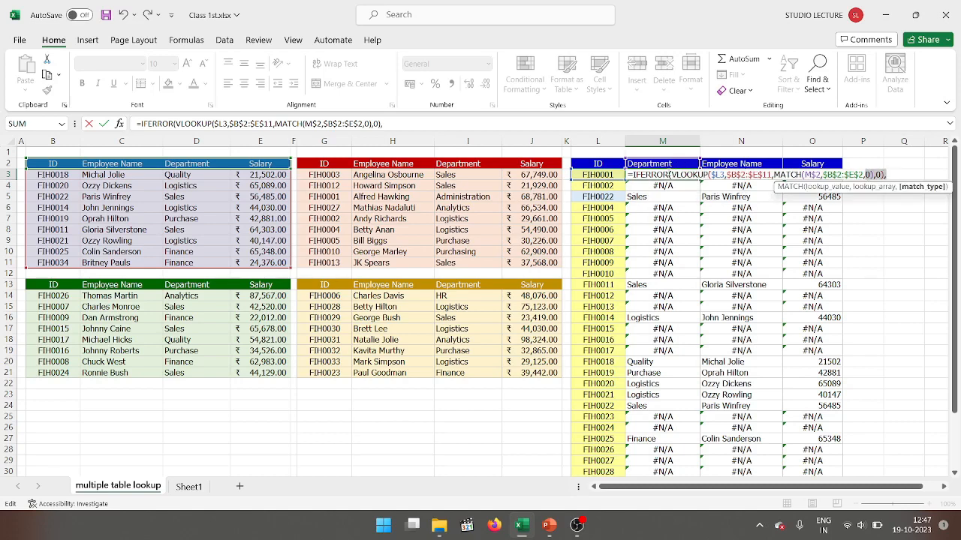
{"action": "left_click", "coordinate": [673, 175]}
{"action": "left_click_drag", "start_coordinate": [672, 175], "coordinate": [884, 174]}
{"action": "key", "text": "ctrl+c"}
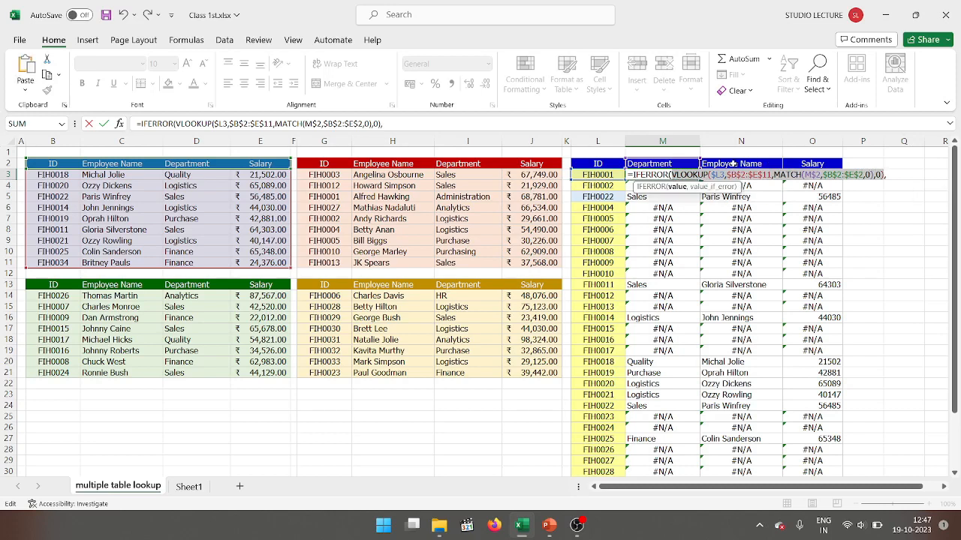
{"action": "key", "text": "End"}
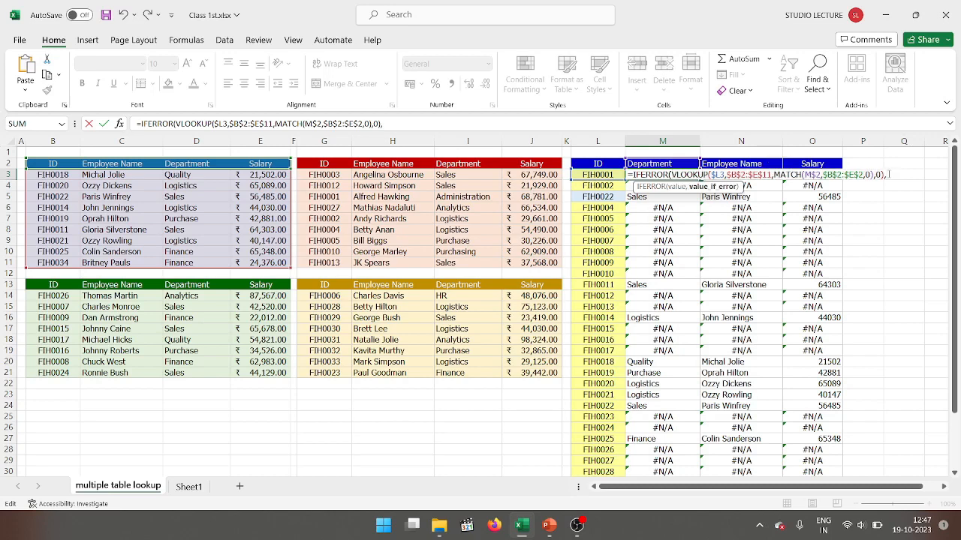
{"action": "key", "text": "ctrl+v"}
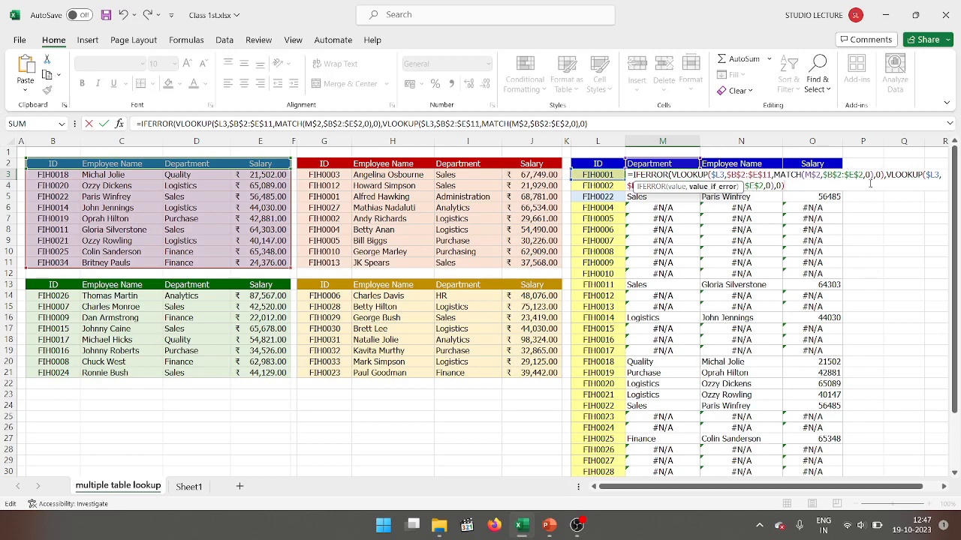
Replace the second VLOOKUP's table array with the red employee table G2:J11, headers included.
{"action": "key", "text": "Left"}
{"action": "key", "text": "Left"}
{"action": "key", "text": "Left"}
{"action": "key", "text": "Left"}
{"action": "key", "text": "Left"}
{"action": "key", "text": "Left"}
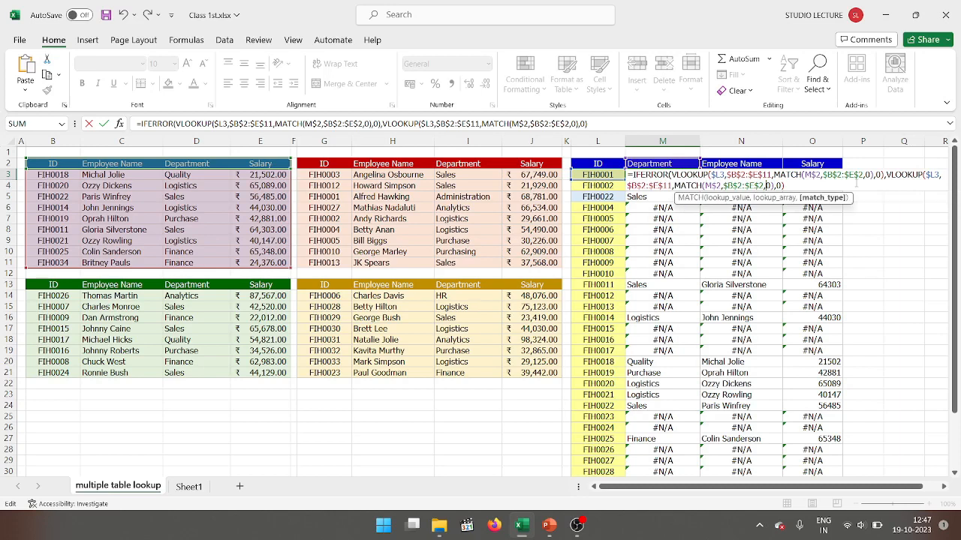
{"action": "key", "text": "Left"}
{"action": "key", "text": "Left"}
{"action": "key", "text": "Left"}
{"action": "key", "text": "Left"}
{"action": "key", "text": "Left"}
{"action": "key", "text": "Left"}
{"action": "key", "text": "Left"}
{"action": "key", "text": "Left"}
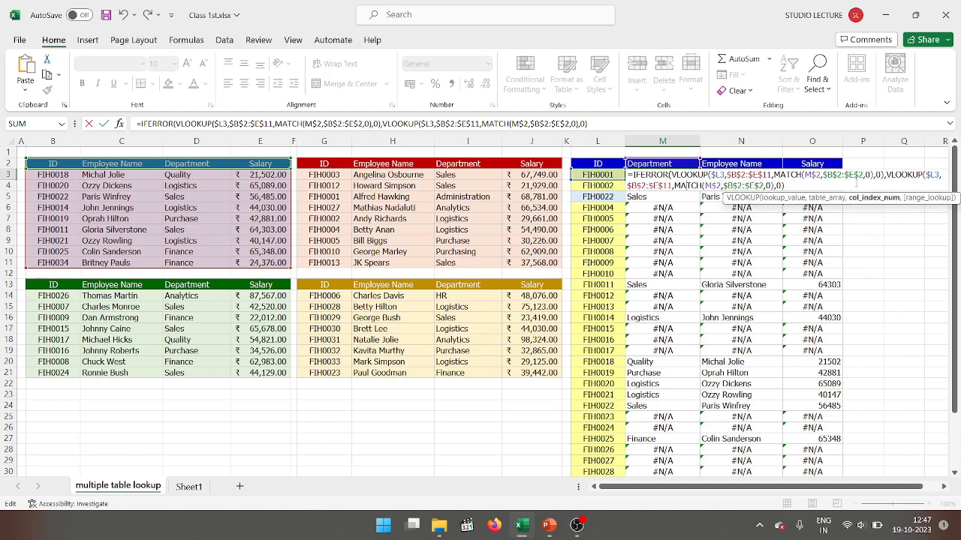
{"action": "key", "text": "Left"}
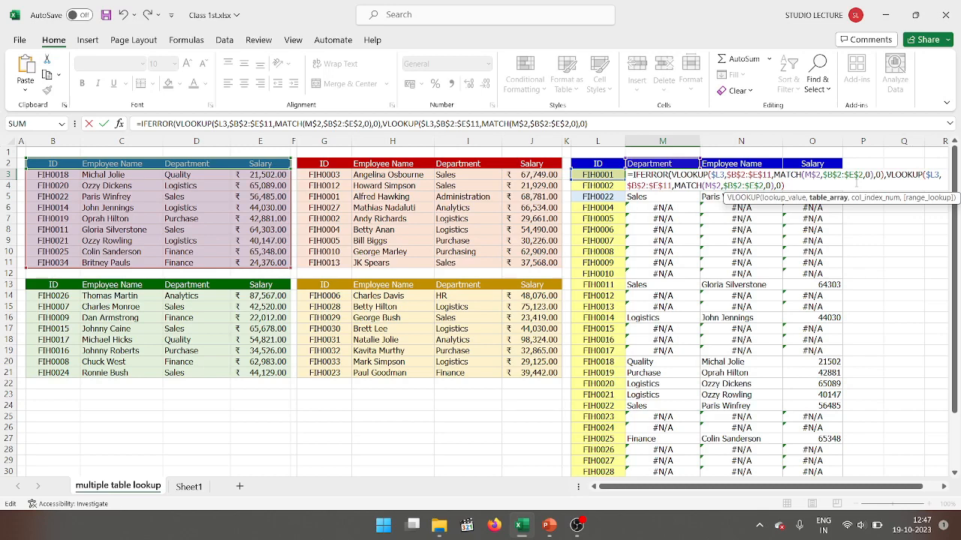
{"action": "key", "text": "BackSpace"}
{"action": "key", "text": "BackSpace"}
{"action": "key", "text": "BackSpace"}
{"action": "key", "text": "BackSpace"}
{"action": "key", "text": "BackSpace"}
{"action": "key", "text": "BackSpace"}
{"action": "key", "text": "BackSpace"}
{"action": "key", "text": "BackSpace"}
{"action": "key", "text": "BackSpace"}
{"action": "key", "text": "BackSpace"}
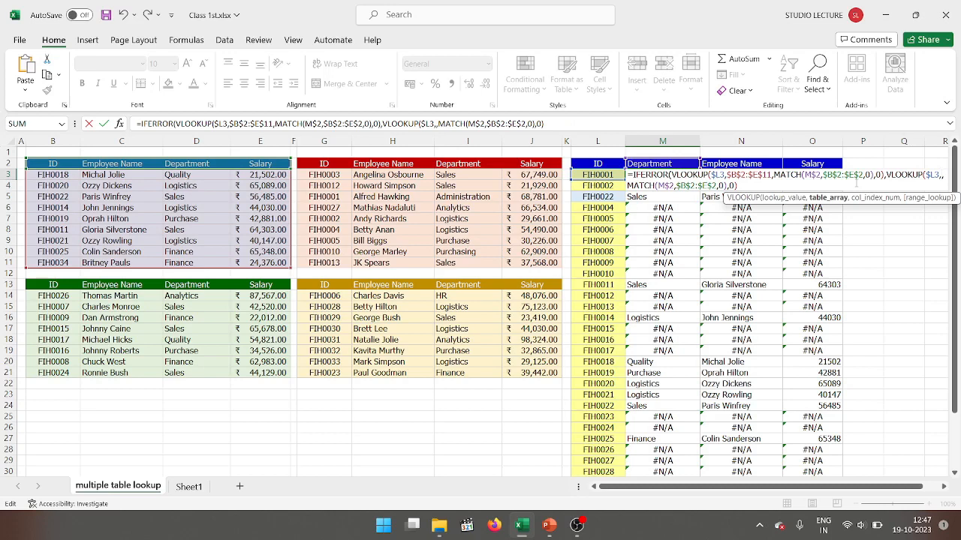
{"action": "left_click", "coordinate": [310, 166]}
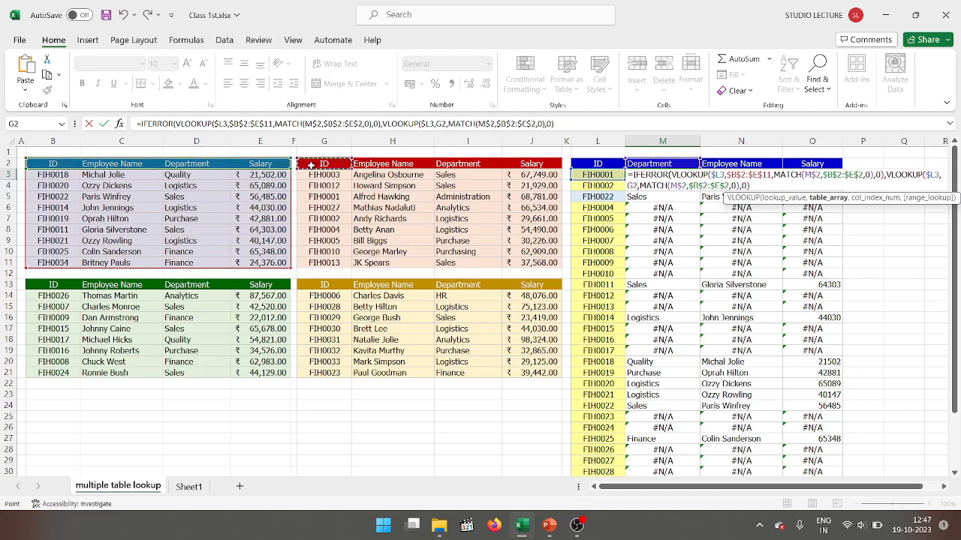
{"action": "left_click_drag", "start_coordinate": [311, 166], "coordinate": [561, 267]}
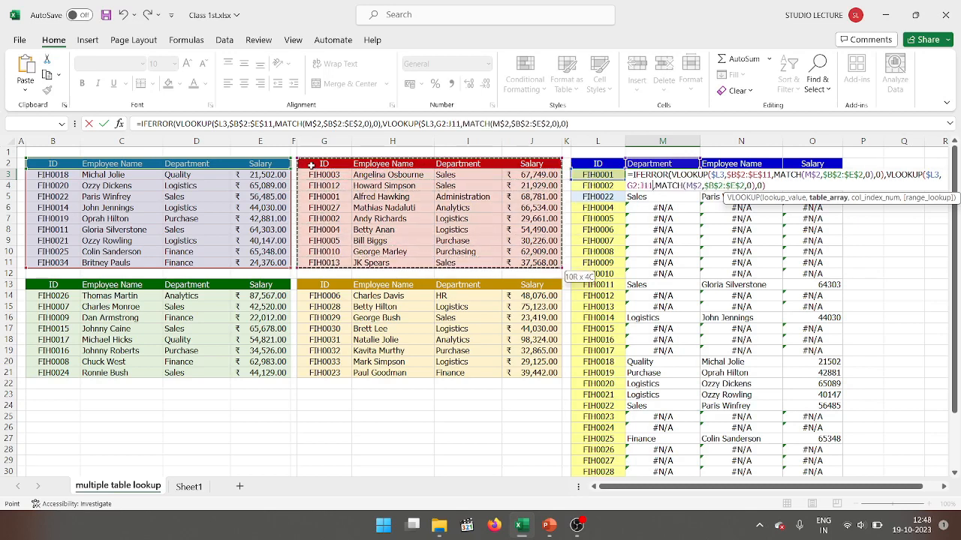
Reselect the red employee table, headers included, as the second VLOOKUP's table array and lock it as $G$2:$J$11.
{"action": "key", "text": "F4"}
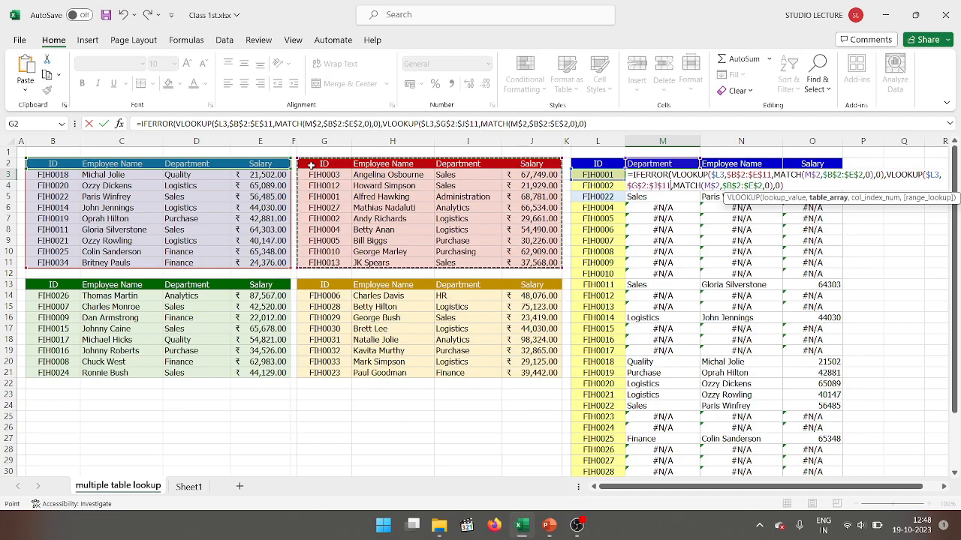
{"action": "left_click", "coordinate": [426, 161]}
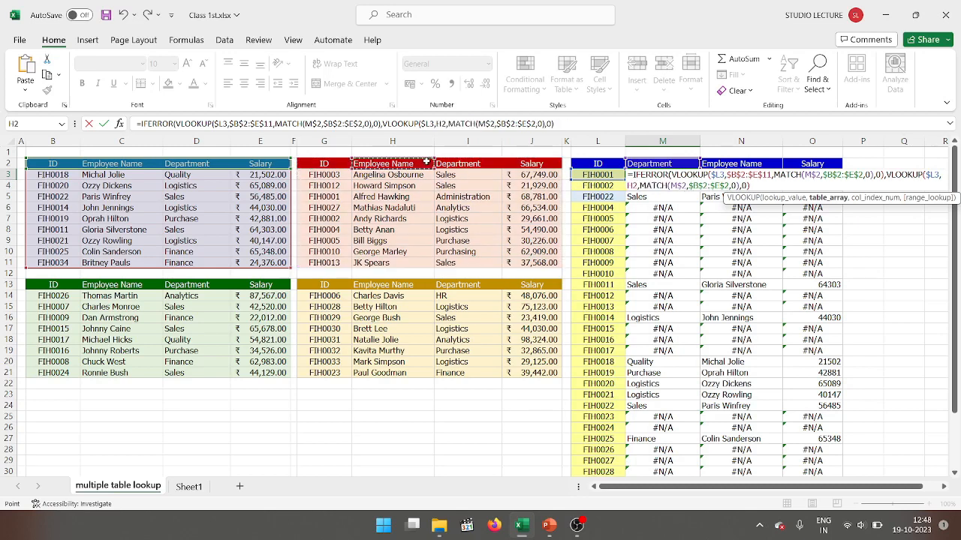
{"action": "left_click", "coordinate": [321, 166]}
{"action": "key", "text": "shift+Right"}
{"action": "key", "text": "shift+Right"}
{"action": "key", "text": "shift+Right"}
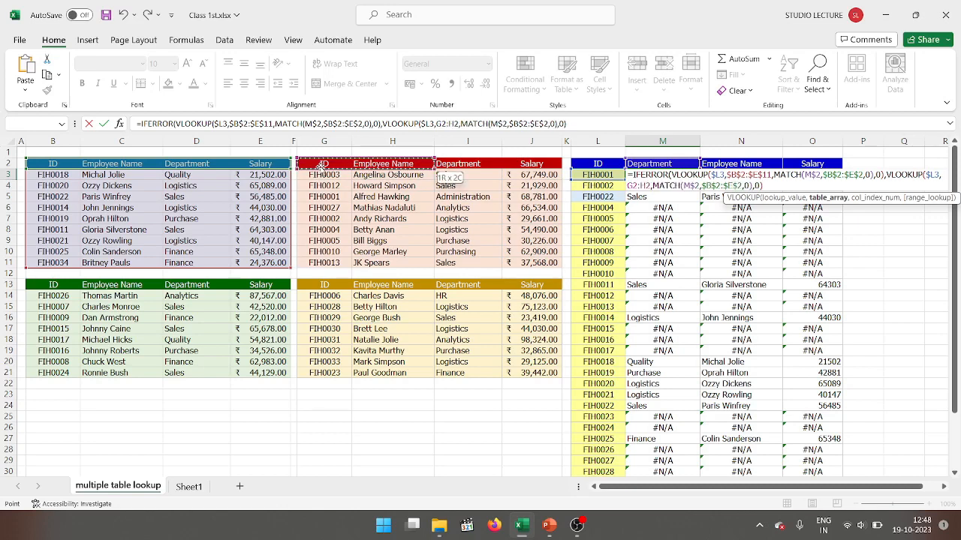
{"action": "key", "text": "shift+Down"}
{"action": "key", "text": "shift+Down"}
{"action": "key", "text": "shift+Down"}
{"action": "key", "text": "shift+Down"}
{"action": "key", "text": "shift+Down"}
{"action": "key", "text": "shift+Down"}
{"action": "key", "text": "shift+Down"}
{"action": "key", "text": "shift+Down"}
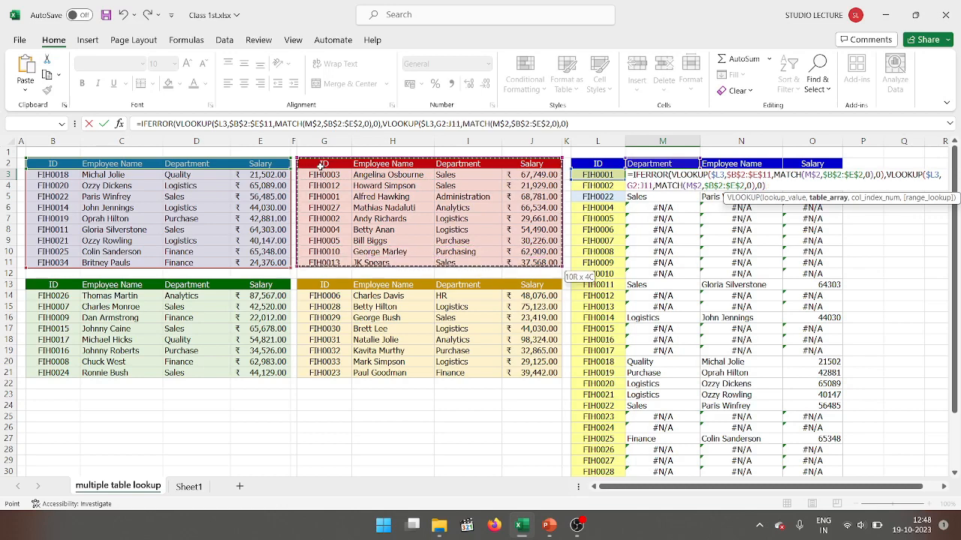
{"action": "key", "text": "F4"}
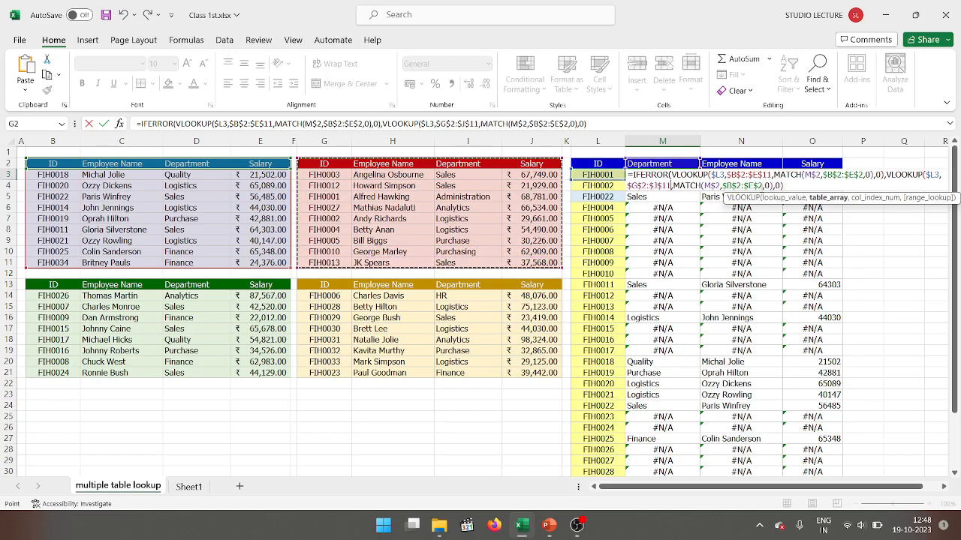
Replace the second MATCH's lookup value and lookup array with the red table's header row locked as $G$2:$J$2, and accept the formula correction.
{"action": "left_click", "coordinate": [762, 186]}
{"action": "key", "text": "BackSpace"}
{"action": "key", "text": "BackSpace"}
{"action": "key", "text": "BackSpace"}
{"action": "key", "text": "BackSpace"}
{"action": "key", "text": "BackSpace"}
{"action": "key", "text": "BackSpace"}
{"action": "key", "text": "BackSpace"}
{"action": "key", "text": "BackSpace"}
{"action": "key", "text": "BackSpace"}
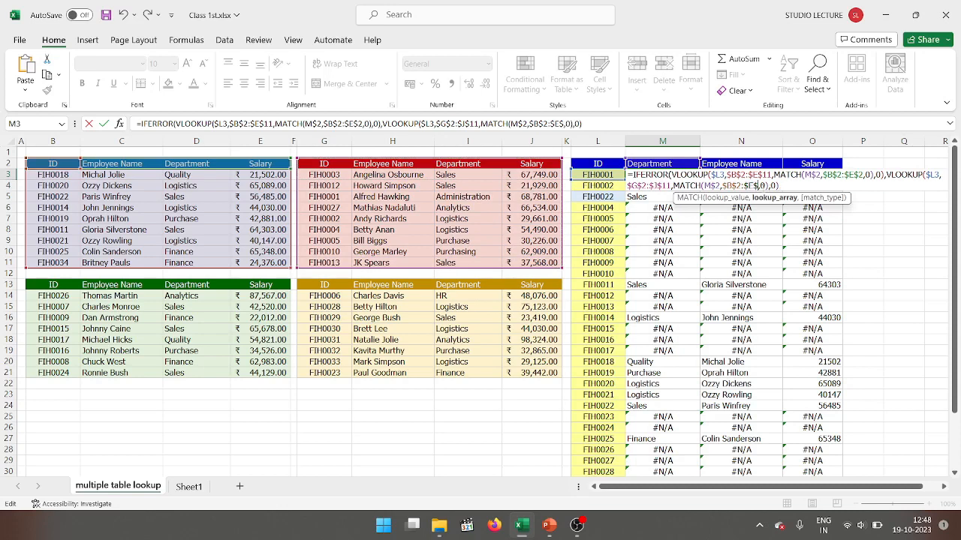
{"action": "key", "text": "BackSpace"}
{"action": "key", "text": "BackSpace"}
{"action": "key", "text": "BackSpace"}
{"action": "key", "text": "BackSpace"}
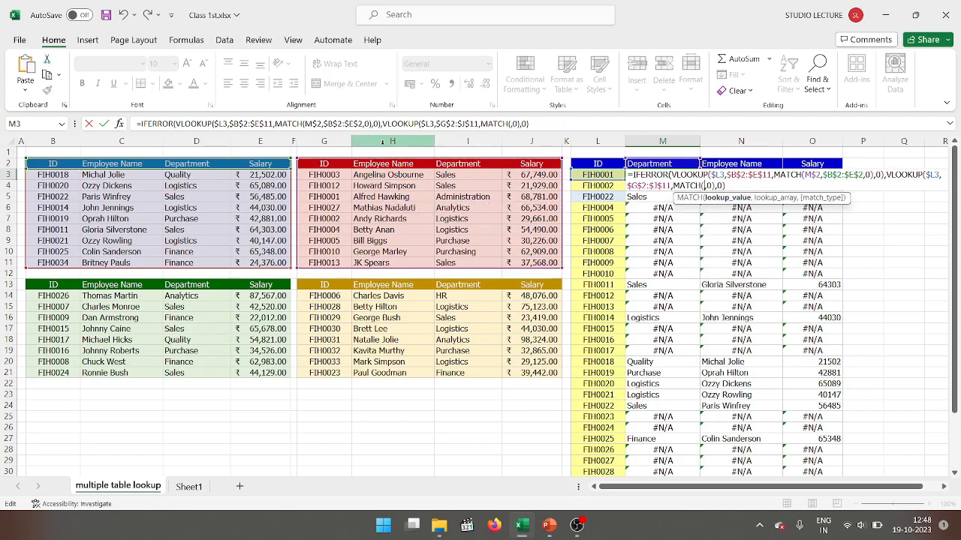
{"action": "left_click", "coordinate": [323, 163]}
{"action": "key", "text": "shift+Right"}
{"action": "key", "text": "shift+Right"}
{"action": "key", "text": "shift+Right"}
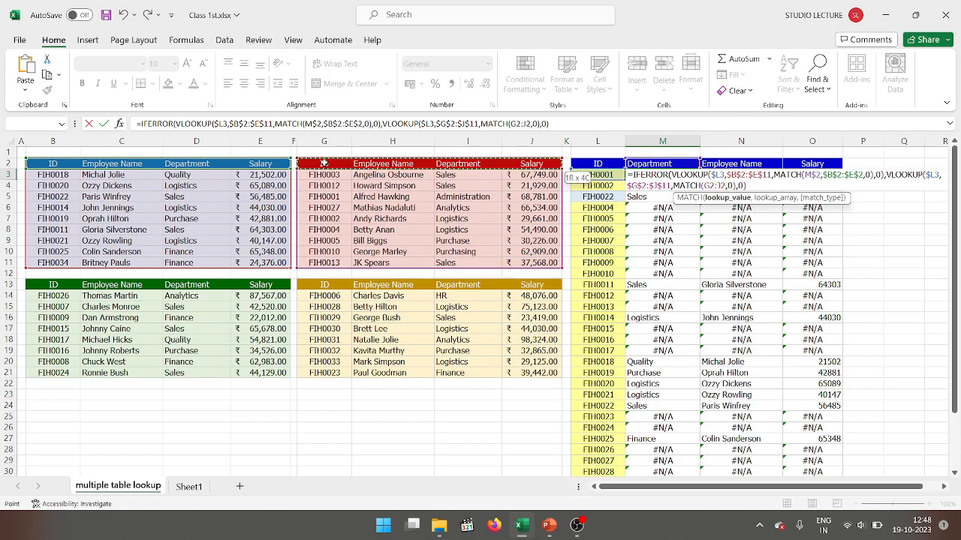
{"action": "key", "text": "F4"}
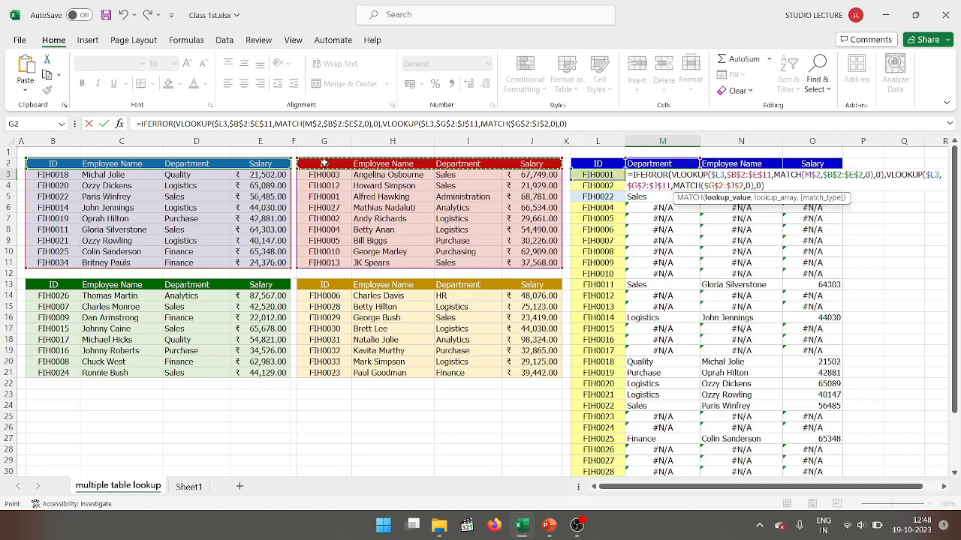
{"action": "key", "text": "Return"}
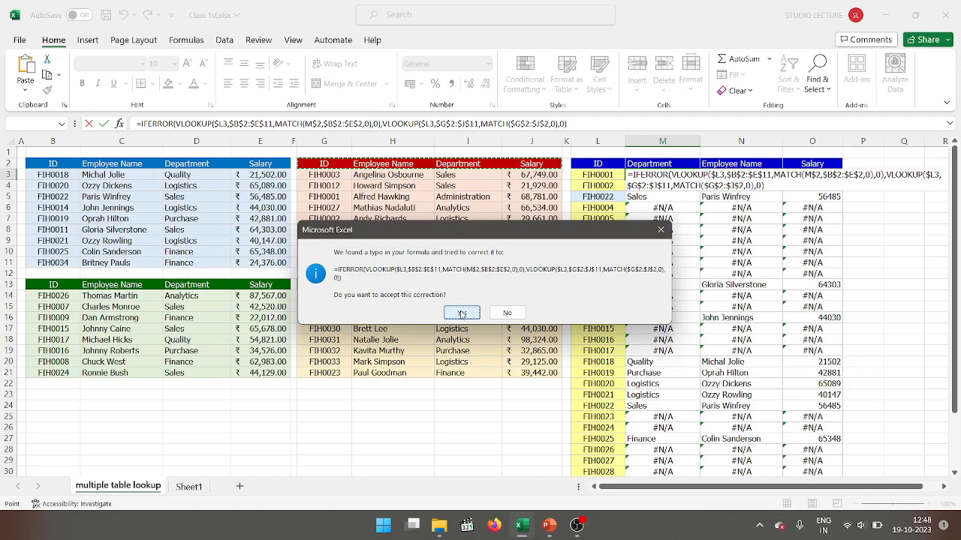
{"action": "left_click", "coordinate": [447, 315]}
Insert the Department header as the second MATCH's lookup value in M3, with only its row locked as M$2.
{"action": "double_click", "coordinate": [675, 172]}
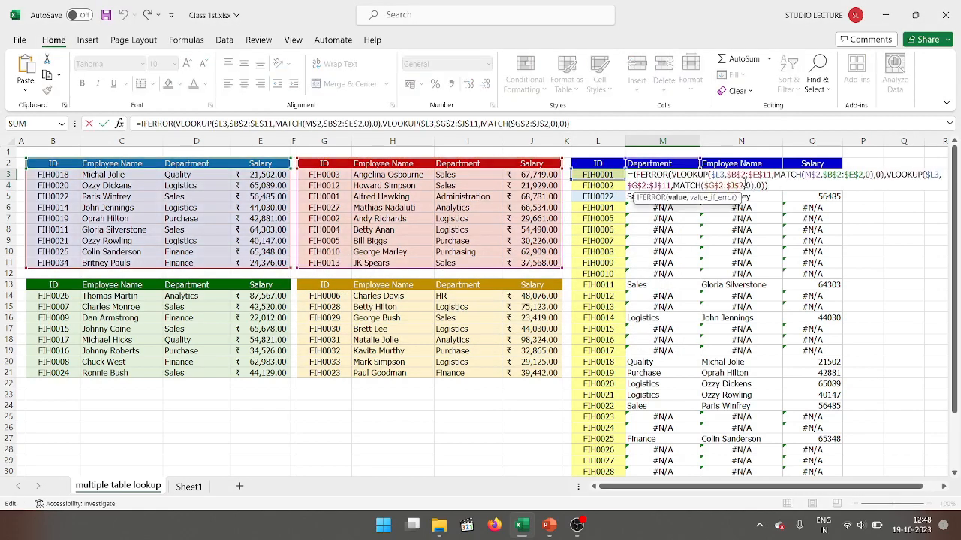
{"action": "left_click", "coordinate": [744, 186]}
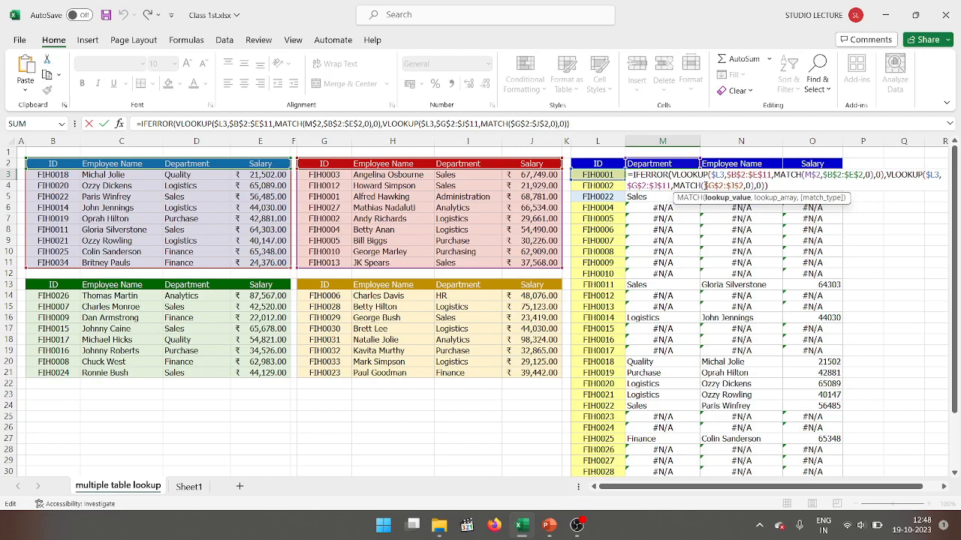
{"action": "type", "text": ","}
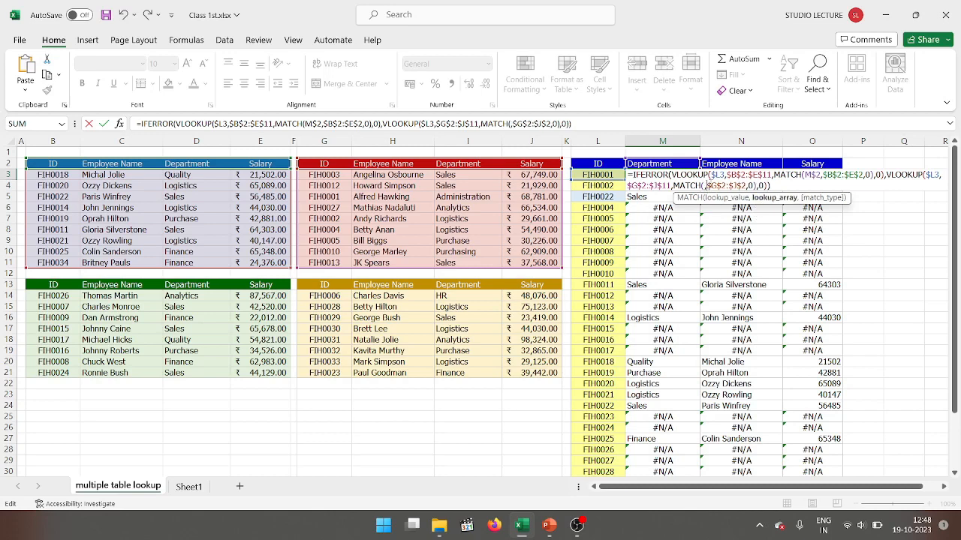
{"action": "key", "text": "Left"}
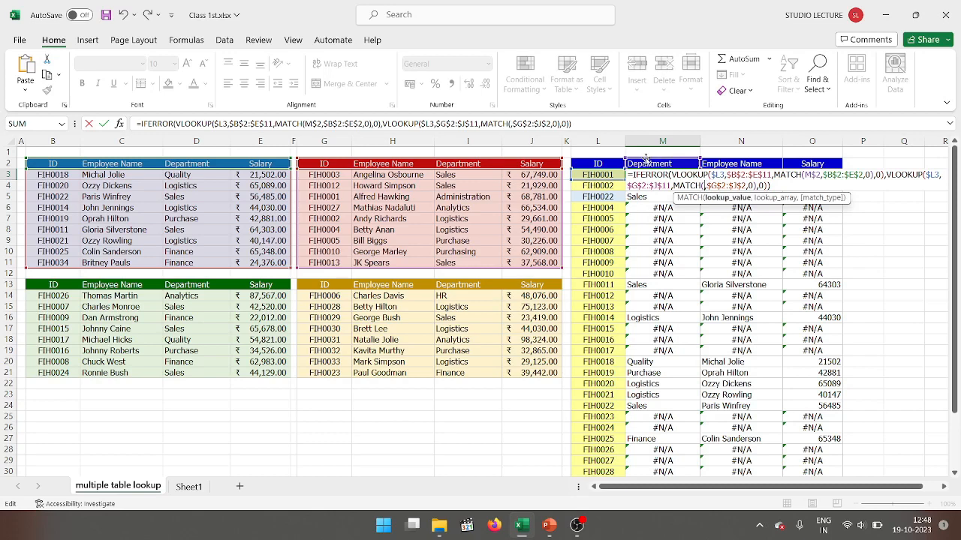
{"action": "left_click", "coordinate": [654, 163]}
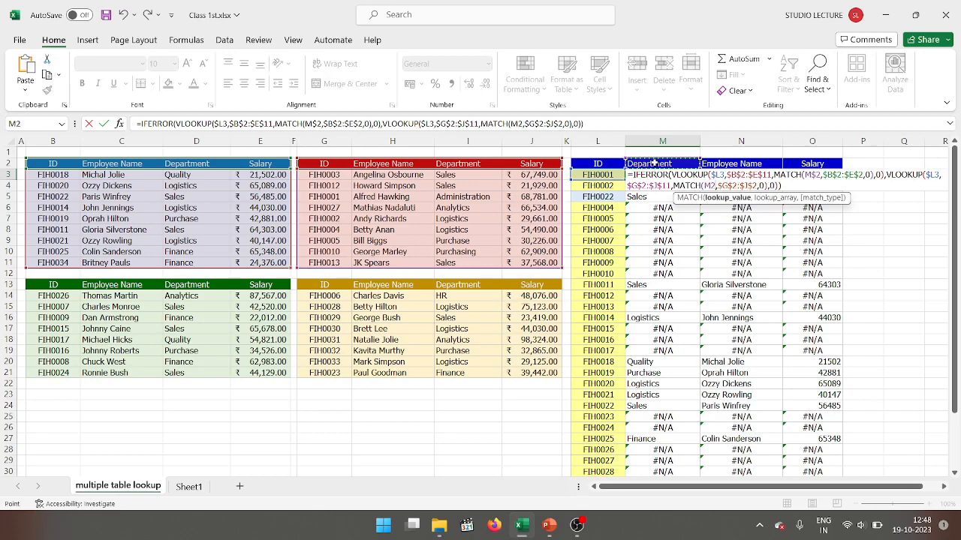
{"action": "key", "text": "F4"}
{"action": "key", "text": "F4"}
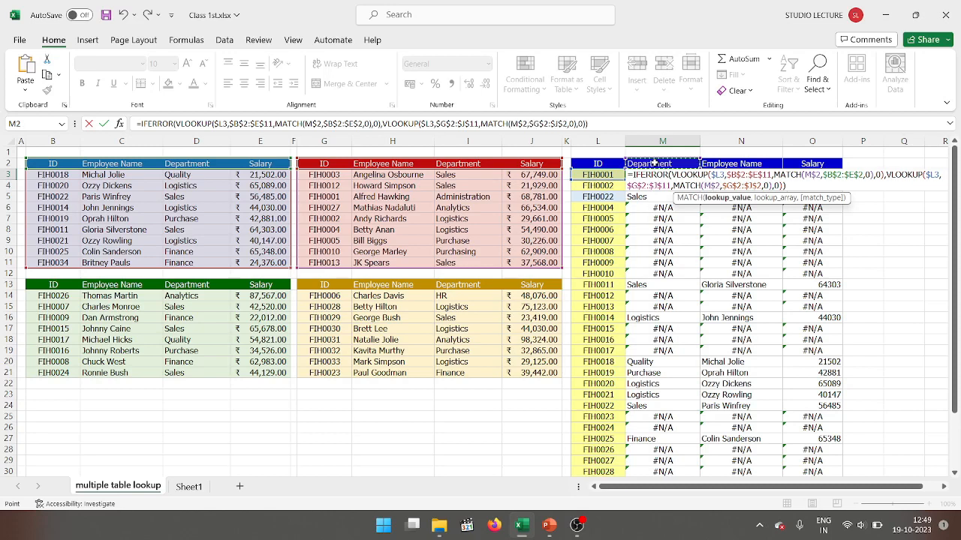
{"action": "key", "text": "Return"}
Fill the updated M3 formula through the Department, Employee Name and Salary columns in M3:O36.
{"action": "left_click", "coordinate": [643, 175]}
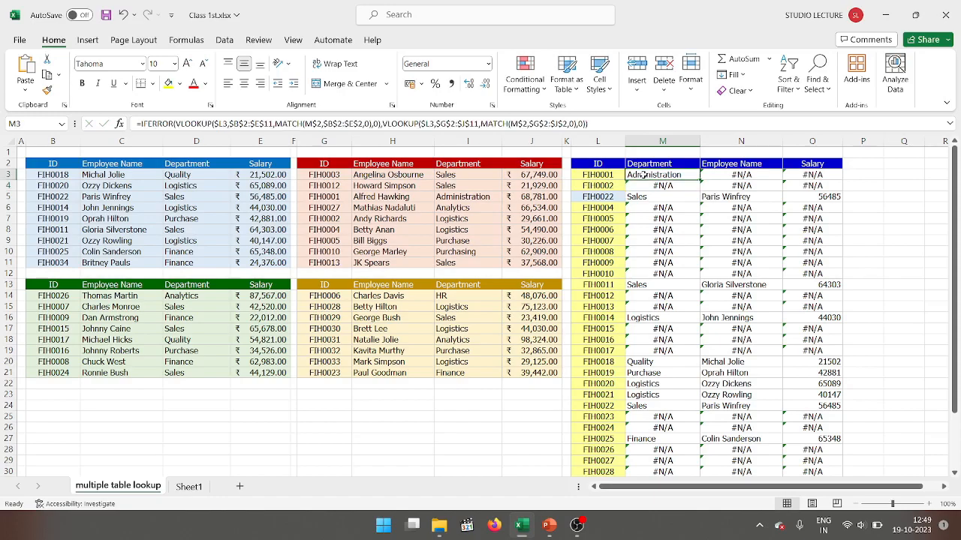
{"action": "left_click_drag", "start_coordinate": [643, 175], "coordinate": [643, 422]}
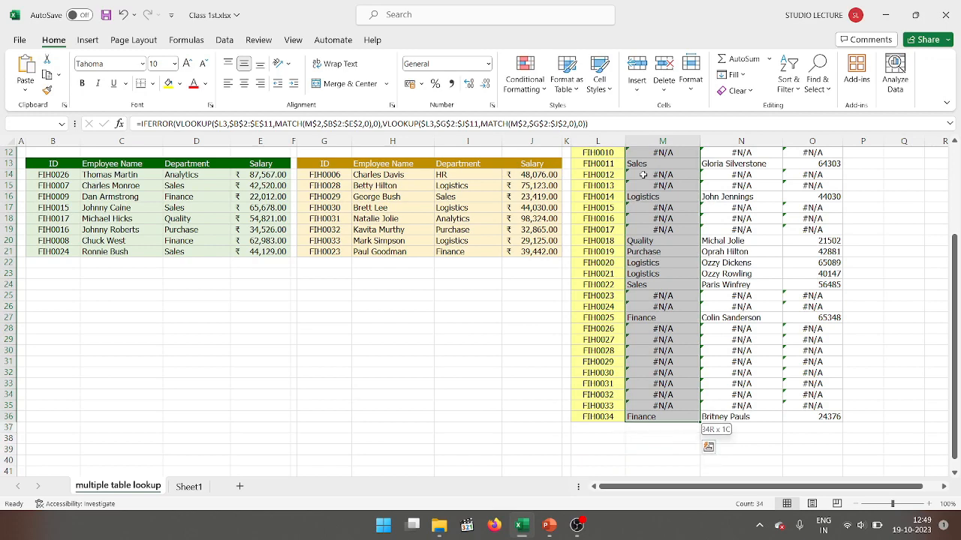
{"action": "key", "text": "shift+Right"}
{"action": "key", "text": "shift+Right"}
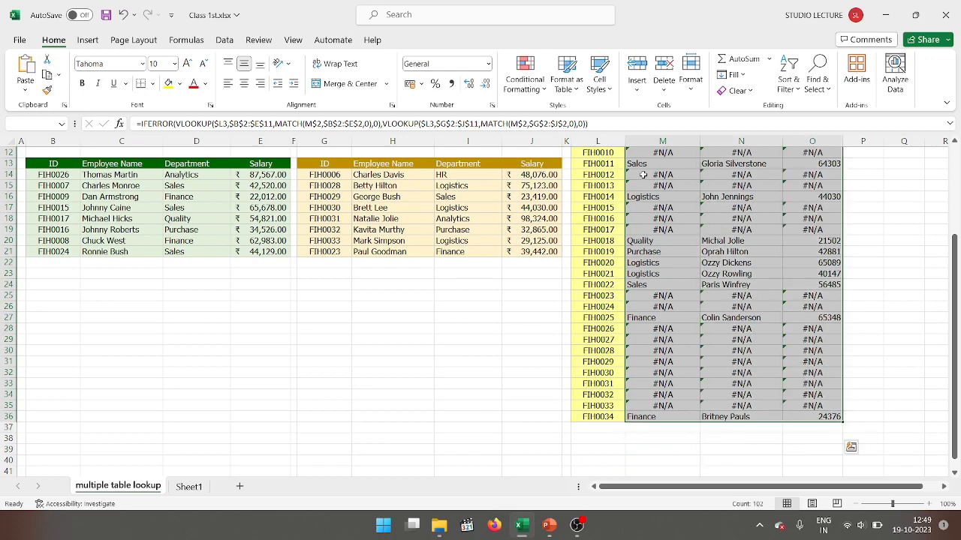
{"action": "key", "text": "ctrl+d"}
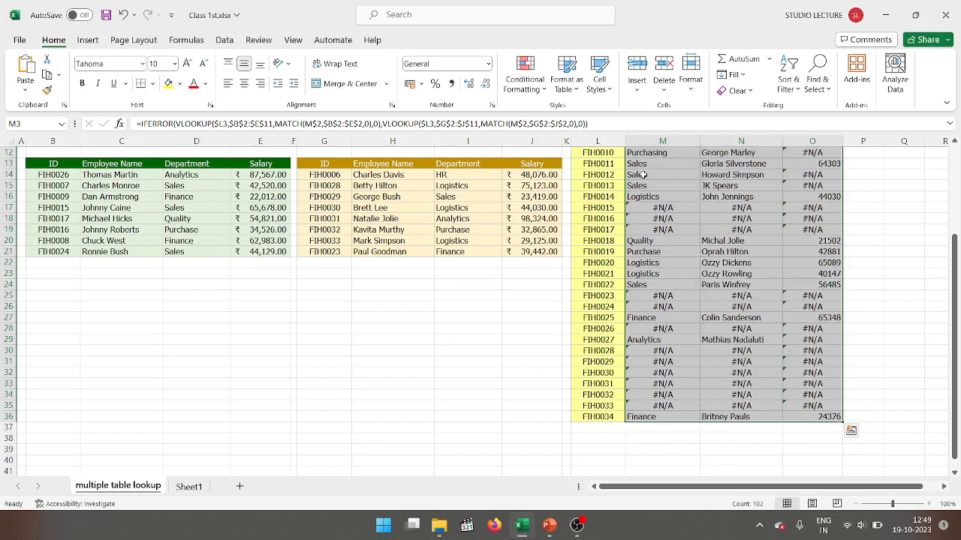
{"action": "scroll", "coordinate": [782, 254], "scroll_direction": "up", "scroll_amount": 3}
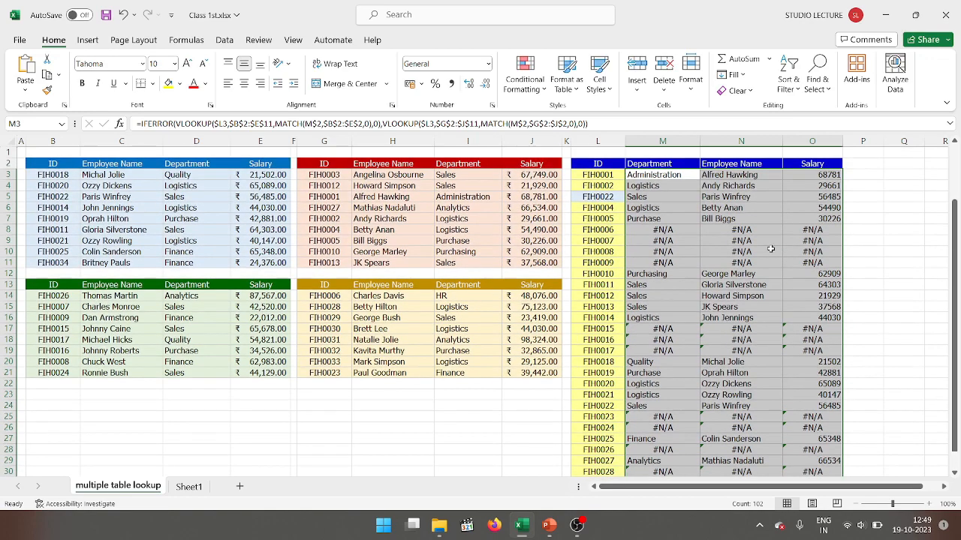
Compare the first ID's filled Department, Employee Name and Salary with its record in the red employee table.
{"action": "left_click", "coordinate": [647, 193]}
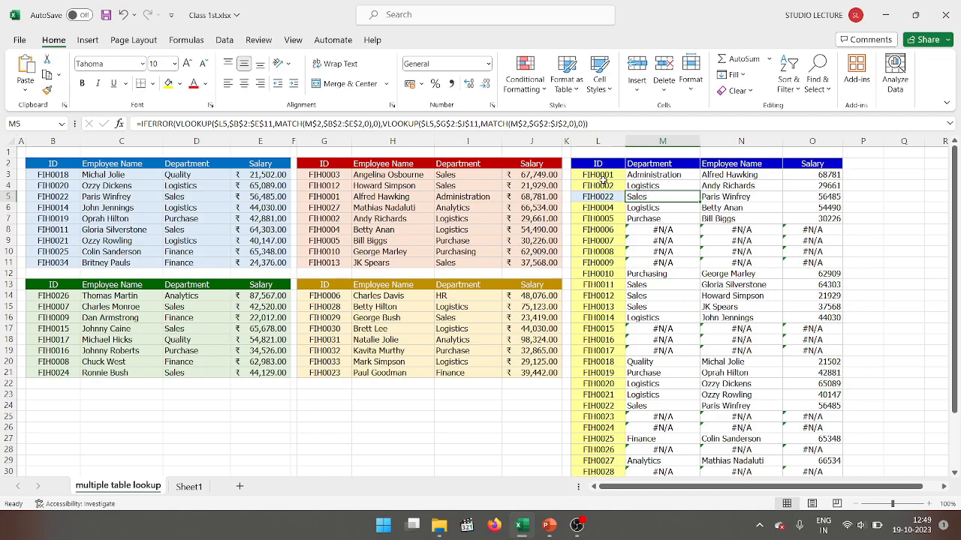
{"action": "left_click", "coordinate": [333, 197]}
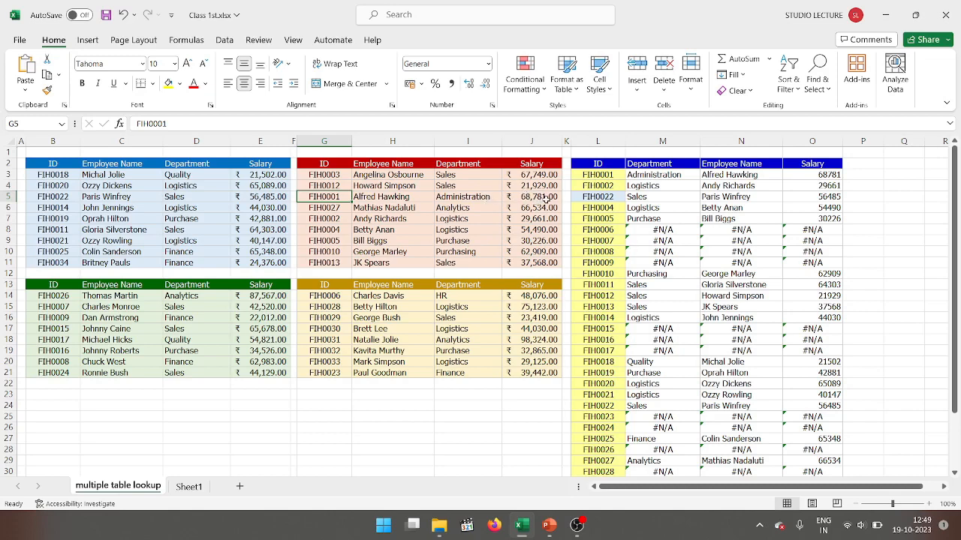
{"action": "left_click", "coordinate": [820, 177]}
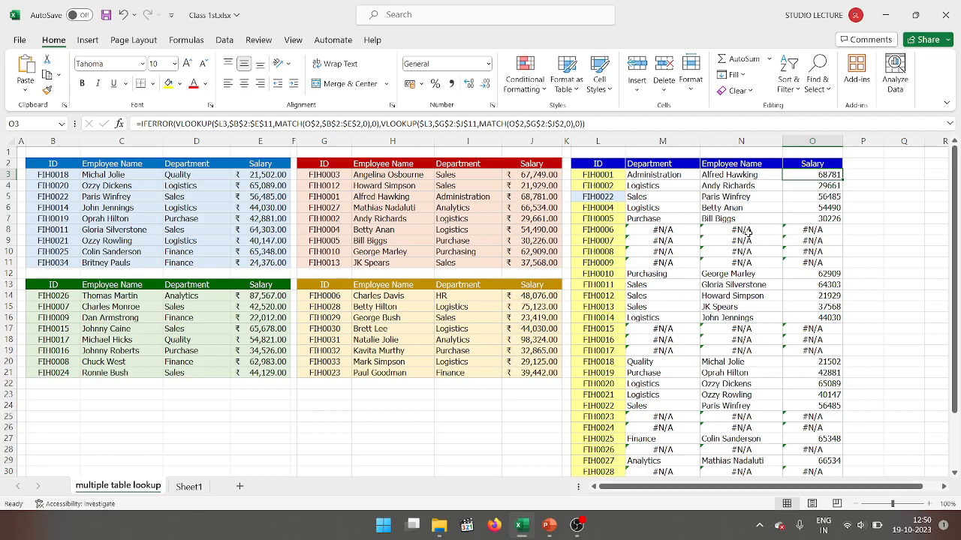
Wrap the M3 formula in another IFERROR and add a copy of the first VLOOKUP expression as its value_if_error argument.
{"action": "left_click", "coordinate": [664, 176]}
{"action": "double_click", "coordinate": [664, 175]}
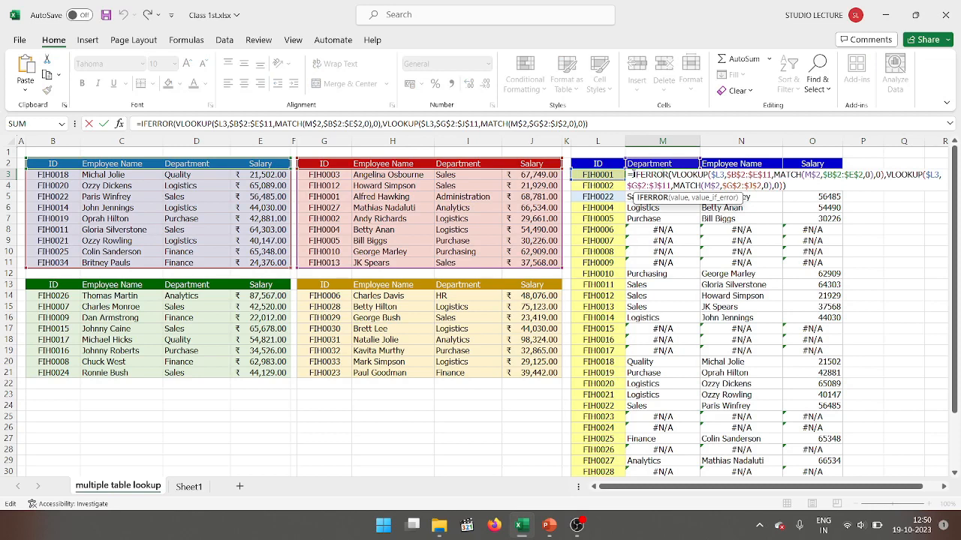
{"action": "left_click", "coordinate": [633, 174]}
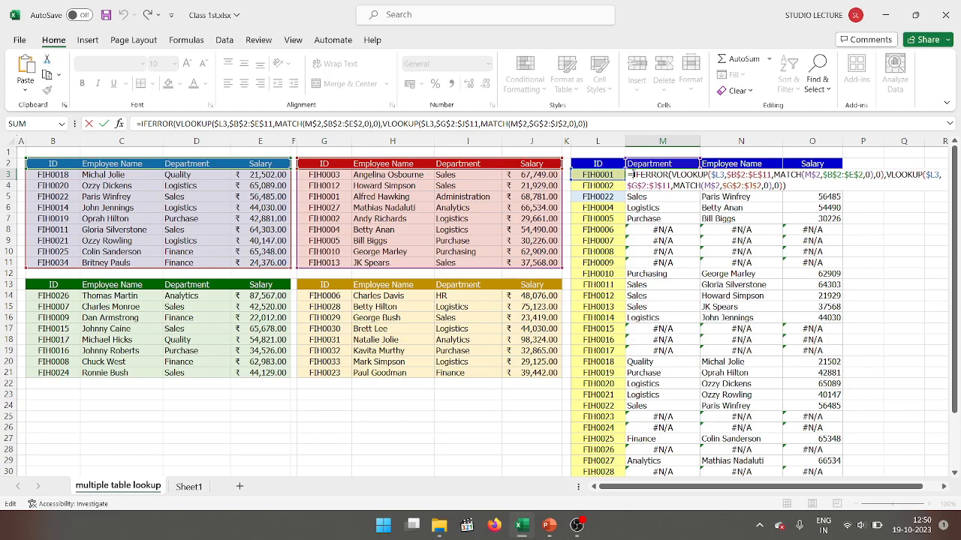
{"action": "type", "text": "if"}
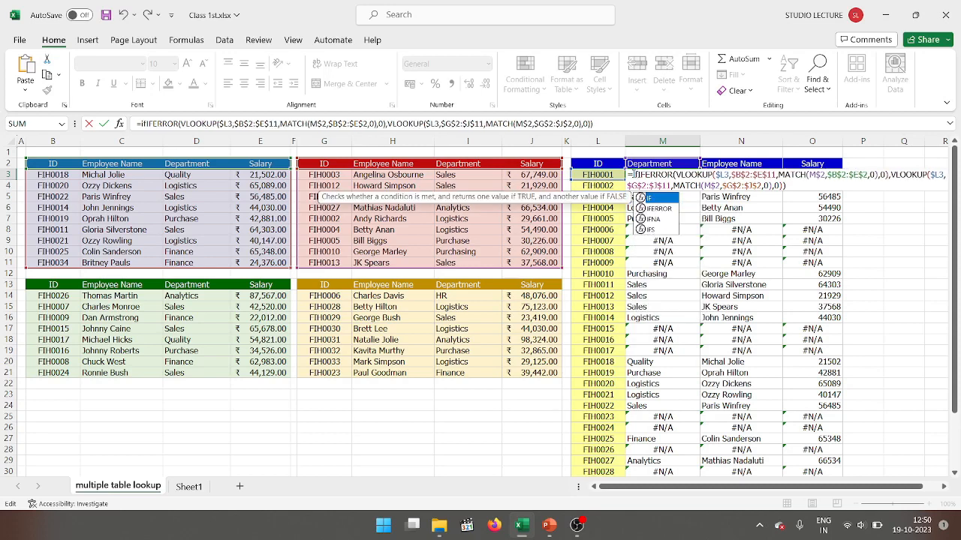
{"action": "key", "text": "Down"}
{"action": "key", "text": "Tab"}
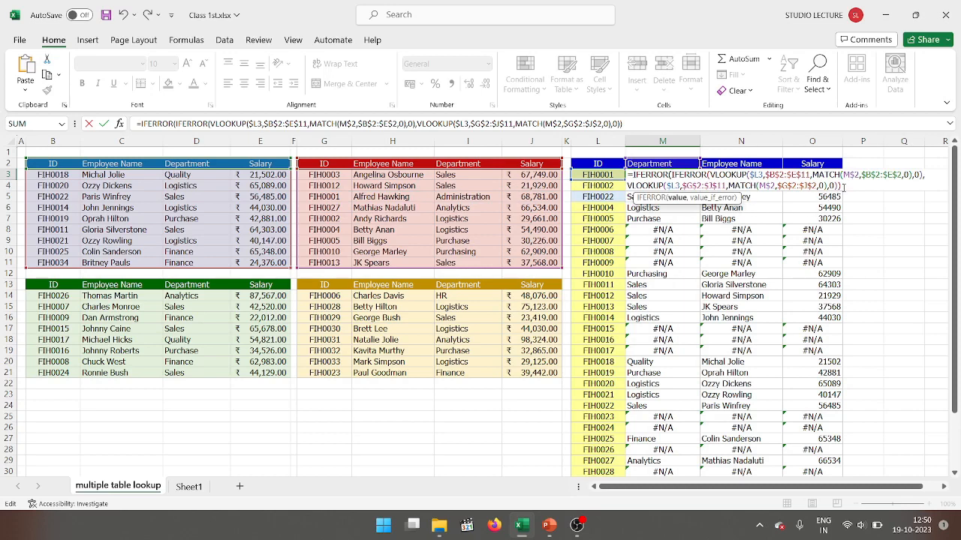
{"action": "type", "text": ","}
{"action": "type", "text": "VLOOKUP($L3,$B$2:$E$11,MATCH(M$2,$B$2:$E$2,0),0)"}
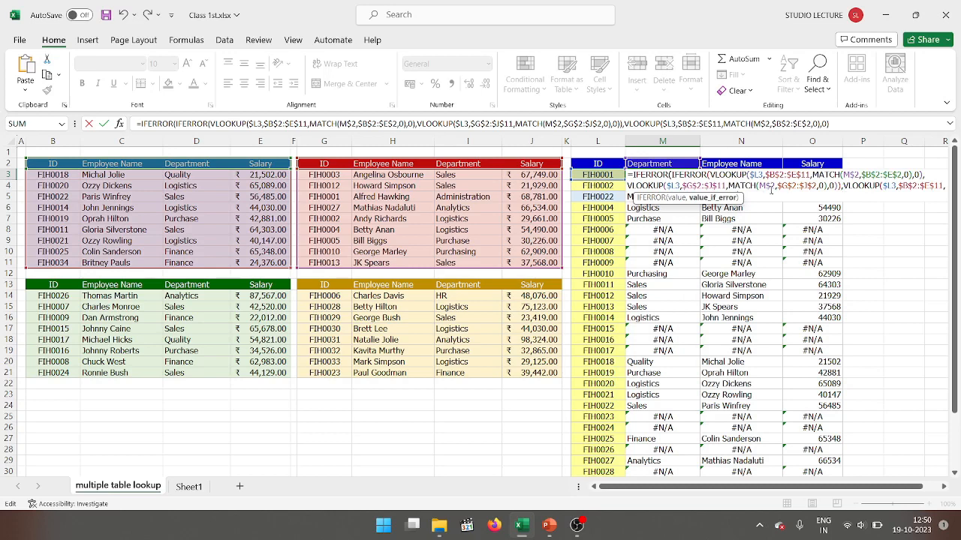
Replace the third VLOOKUP's table array with the green employee table, headers included, locked as $B$13:$E$21.
{"action": "left_click", "coordinate": [944, 186]}
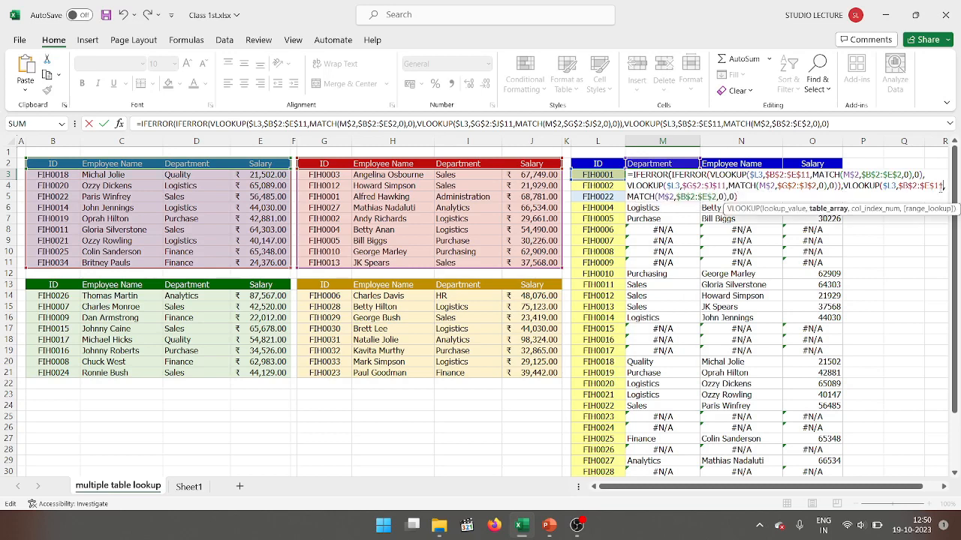
{"action": "key", "text": "BackSpace"}
{"action": "key", "text": "BackSpace"}
{"action": "key", "text": "BackSpace"}
{"action": "key", "text": "BackSpace"}
{"action": "key", "text": "BackSpace"}
{"action": "key", "text": "BackSpace"}
{"action": "key", "text": "BackSpace"}
{"action": "key", "text": "BackSpace"}
{"action": "key", "text": "BackSpace"}
{"action": "key", "text": "BackSpace"}
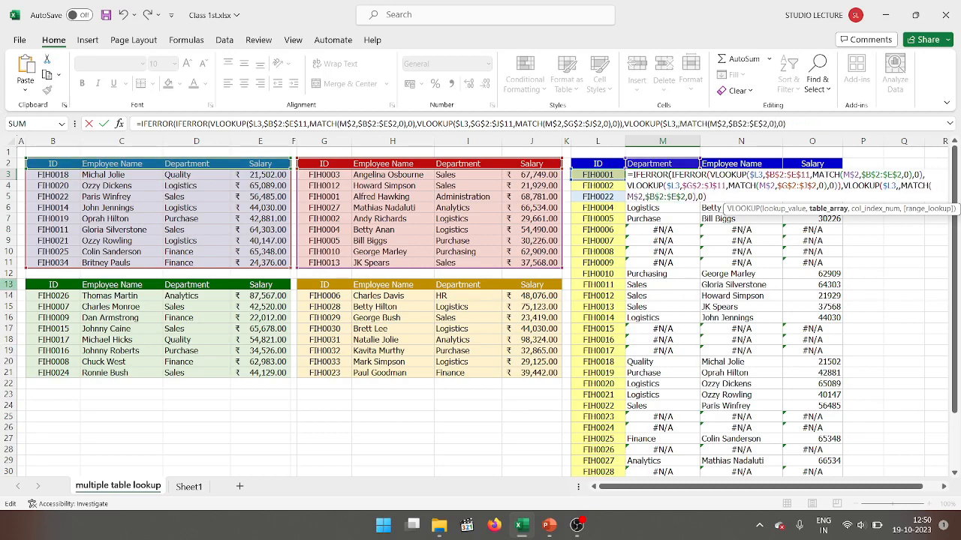
{"action": "left_click", "coordinate": [53, 284]}
{"action": "left_click_drag", "start_coordinate": [52, 284], "coordinate": [291, 377]}
{"action": "key", "text": "F4"}
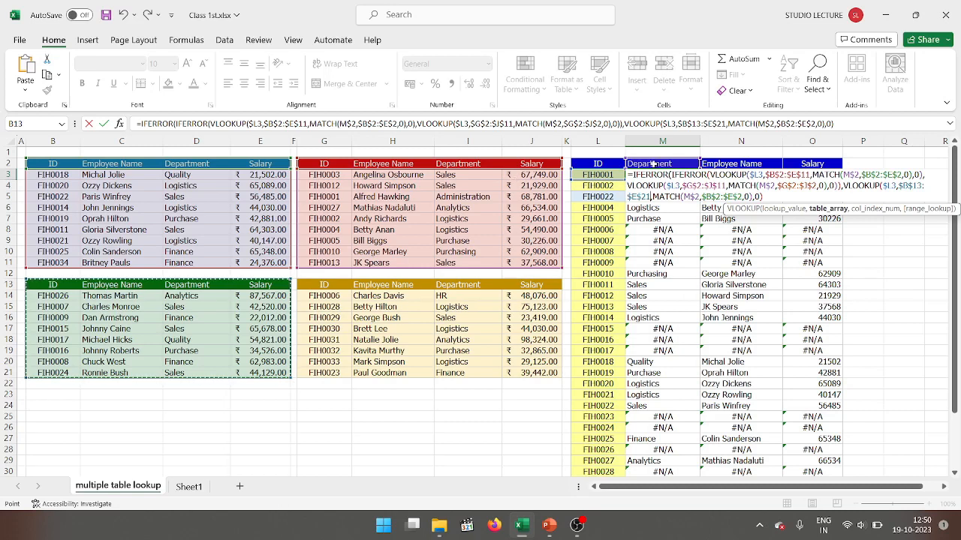
Replace the third MATCH's lookup array with the green table's header row, locked as $B$13:$E$13, and enter the formula with the suggested correction.
{"action": "left_click", "coordinate": [741, 197]}
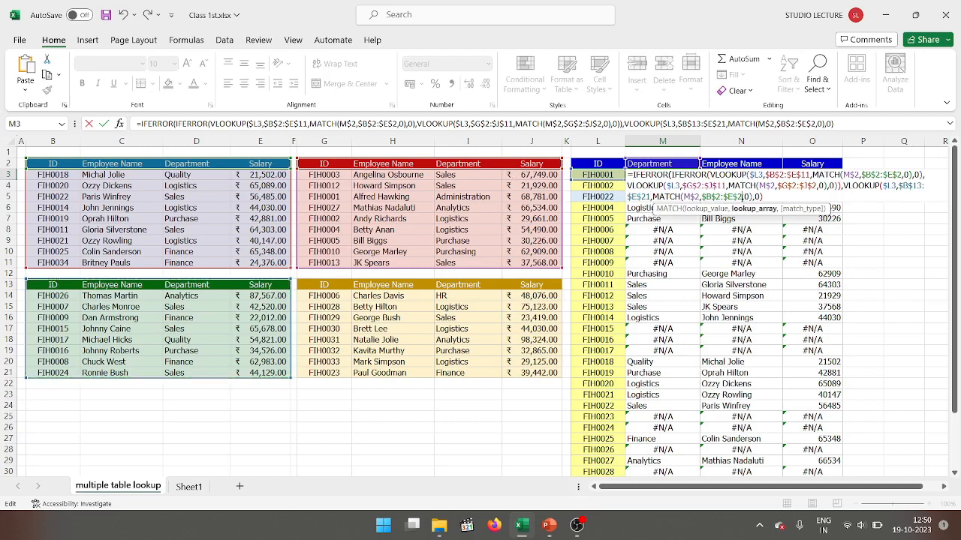
{"action": "key", "text": "BackSpace"}
{"action": "key", "text": "BackSpace"}
{"action": "key", "text": "BackSpace"}
{"action": "key", "text": "BackSpace"}
{"action": "key", "text": "BackSpace"}
{"action": "key", "text": "BackSpace"}
{"action": "key", "text": "BackSpace"}
{"action": "key", "text": "BackSpace"}
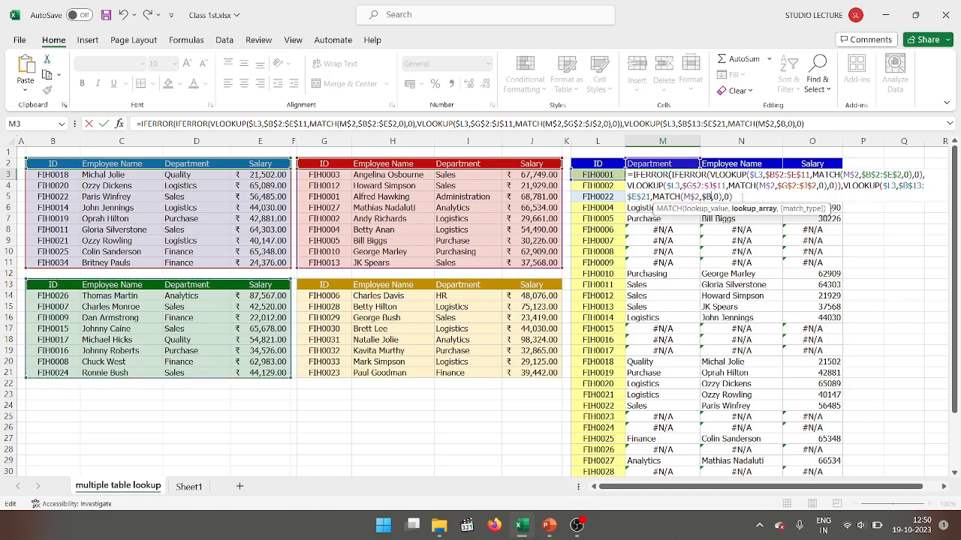
{"action": "key", "text": "BackSpace"}
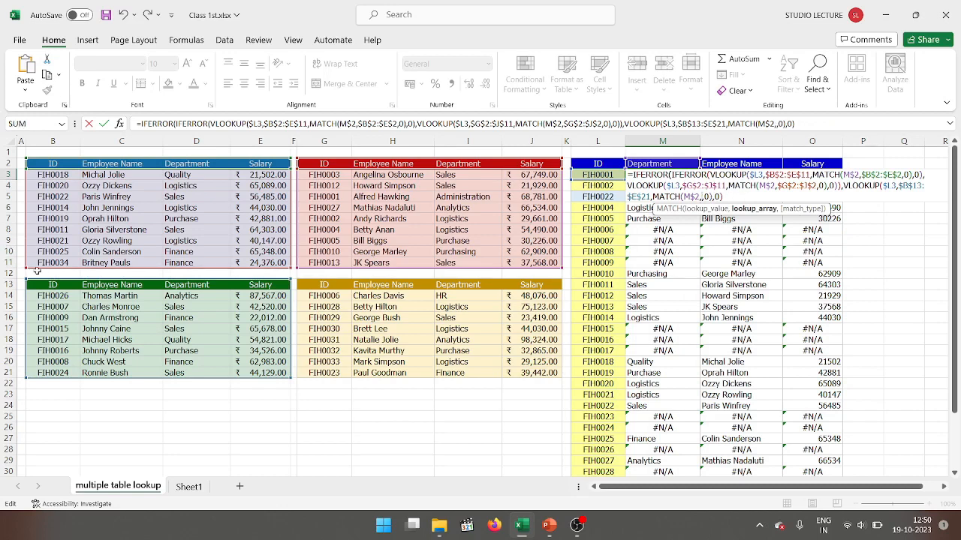
{"action": "left_click", "coordinate": [59, 284]}
{"action": "left_click_drag", "start_coordinate": [59, 284], "coordinate": [289, 290]}
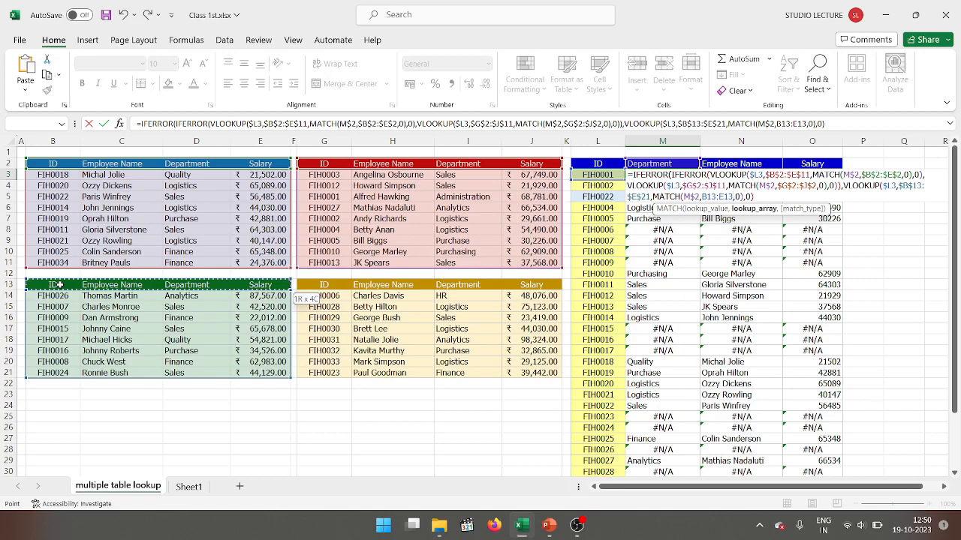
{"action": "key", "text": "F4"}
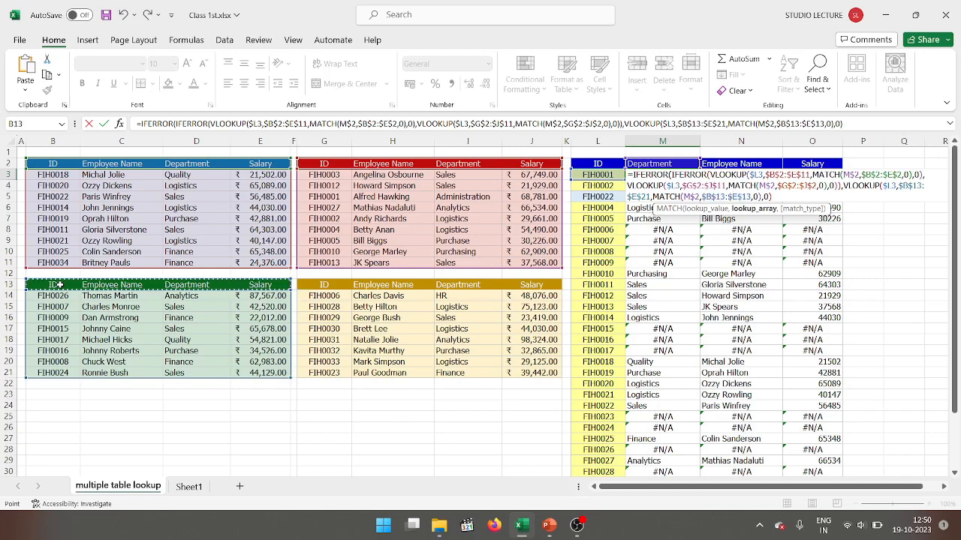
{"action": "key", "text": "Return"}
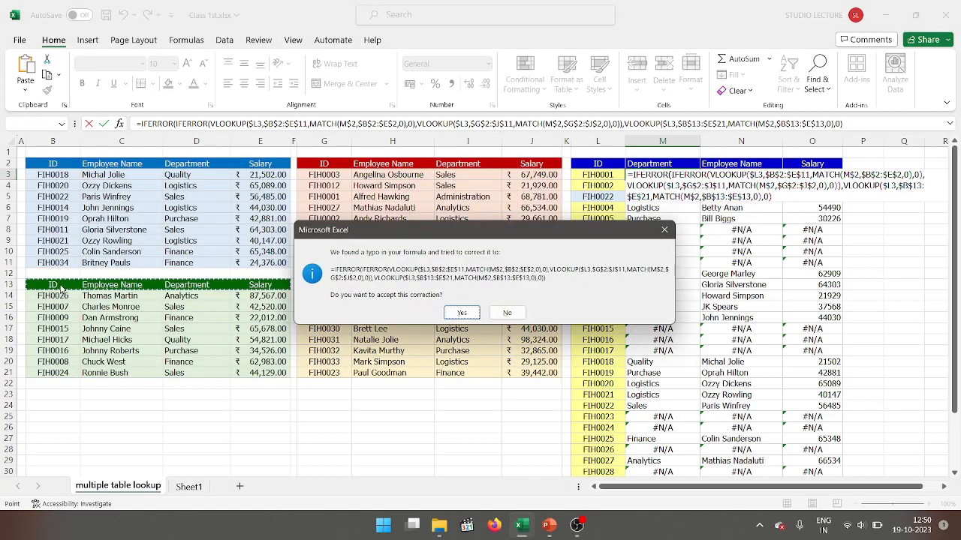
{"action": "key", "text": "Return"}
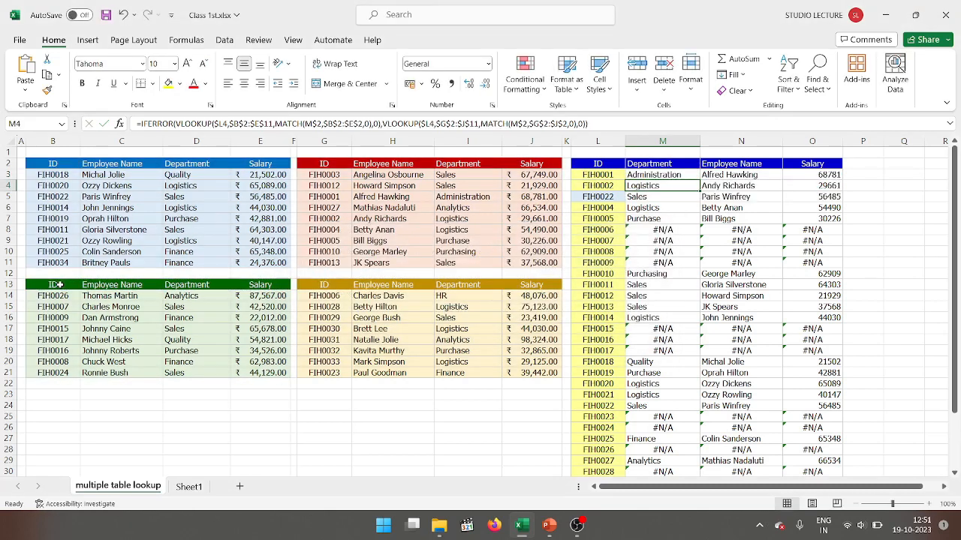
Fill the M3 formula, now covering the green table, through the Department, Employee Name and Salary columns in M3:O36.
{"action": "left_click", "coordinate": [647, 175]}
{"action": "key", "text": "shift+Down"}
{"action": "key", "text": "shift+Down"}
{"action": "key", "text": "shift+Down"}
{"action": "key", "text": "shift+Down"}
{"action": "key", "text": "shift+Down"}
{"action": "key", "text": "shift+Down"}
{"action": "key", "text": "shift+Down"}
{"action": "key", "text": "shift+Down"}
{"action": "key", "text": "shift+Down"}
{"action": "key", "text": "shift+Down"}
{"action": "key", "text": "shift+Down"}
{"action": "key", "text": "shift+Down"}
{"action": "key", "text": "shift+Down"}
{"action": "key", "text": "shift+Down"}
{"action": "key", "text": "shift+Down"}
{"action": "key", "text": "shift+Down"}
{"action": "key", "text": "shift+Down"}
{"action": "key", "text": "shift+Down"}
{"action": "key", "text": "shift+Down"}
{"action": "key", "text": "shift+Down"}
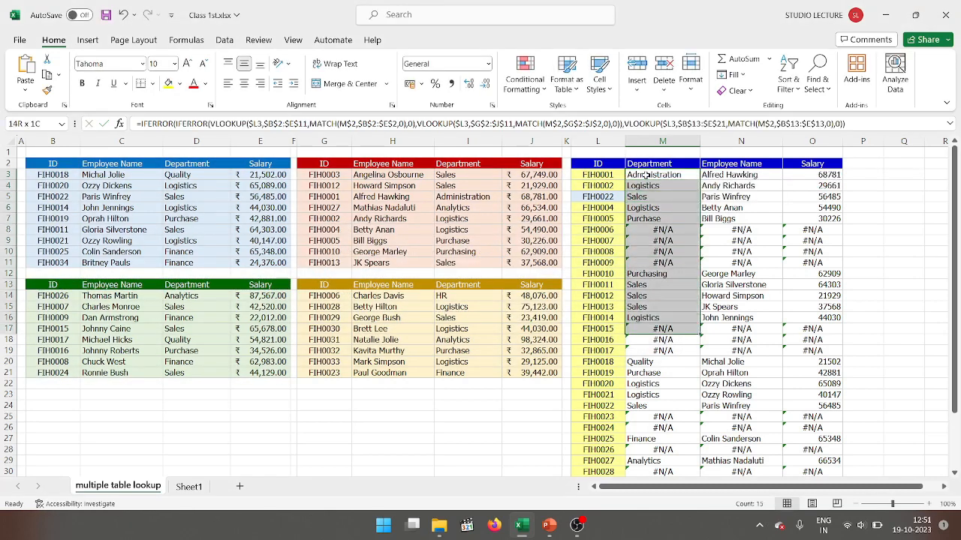
{"action": "key", "text": "shift+Down"}
{"action": "key", "text": "shift+Down"}
{"action": "key", "text": "shift+Down"}
{"action": "key", "text": "shift+Down"}
{"action": "key", "text": "shift+Down"}
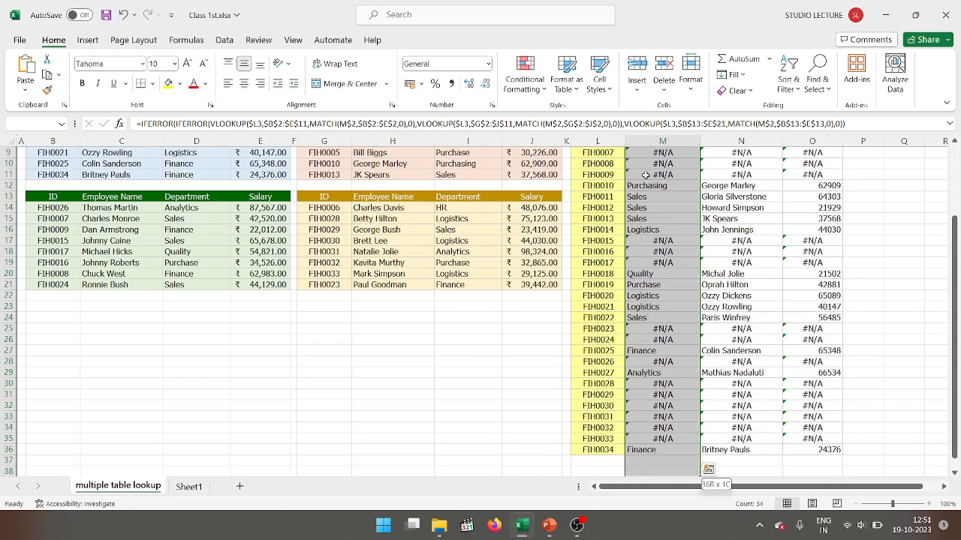
{"action": "key", "text": "shift+Right"}
{"action": "key", "text": "shift+Right"}
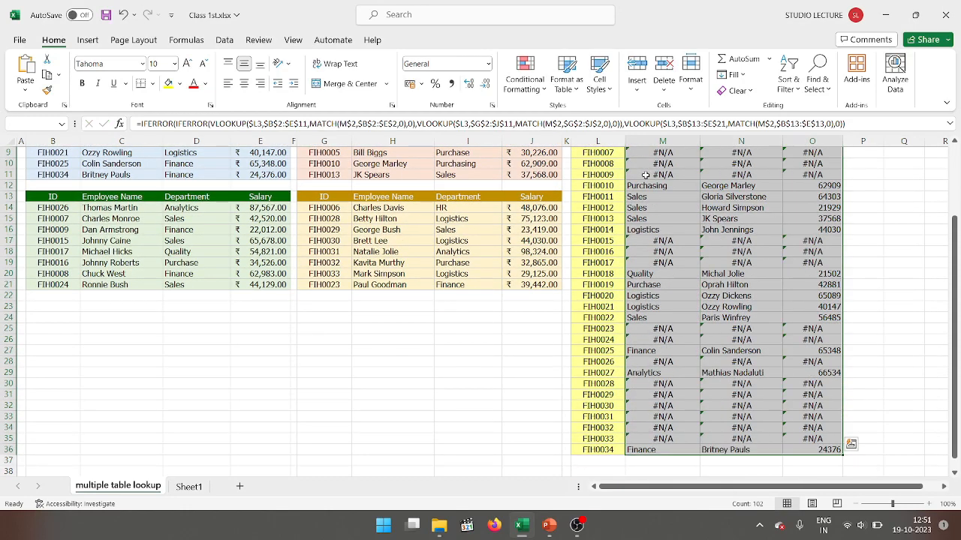
{"action": "key", "text": "ctrl+Return"}
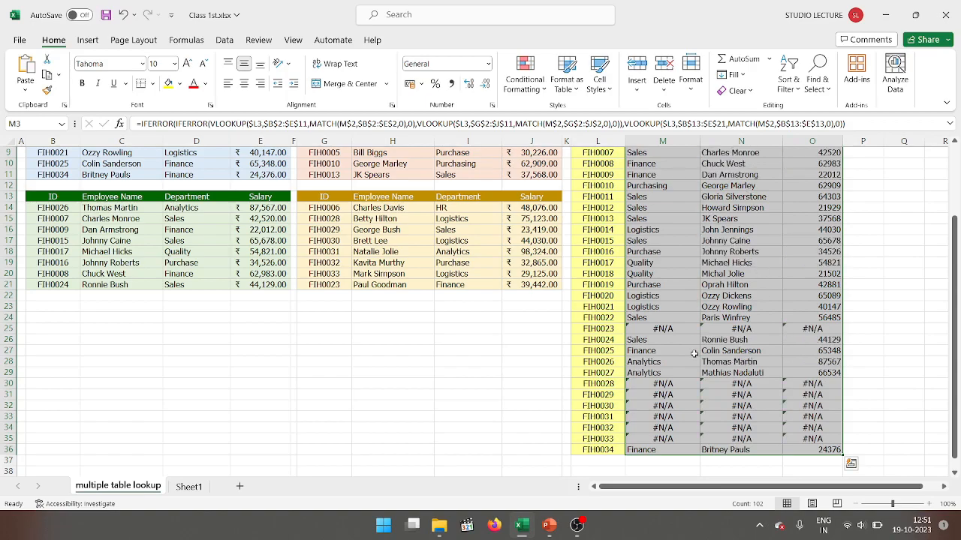
Check the filled lookup columns down to row 36 for IDs that still return errors.
{"action": "left_click", "coordinate": [666, 394]}
{"action": "scroll", "coordinate": [665, 391], "scroll_direction": "up", "scroll_amount": 3}
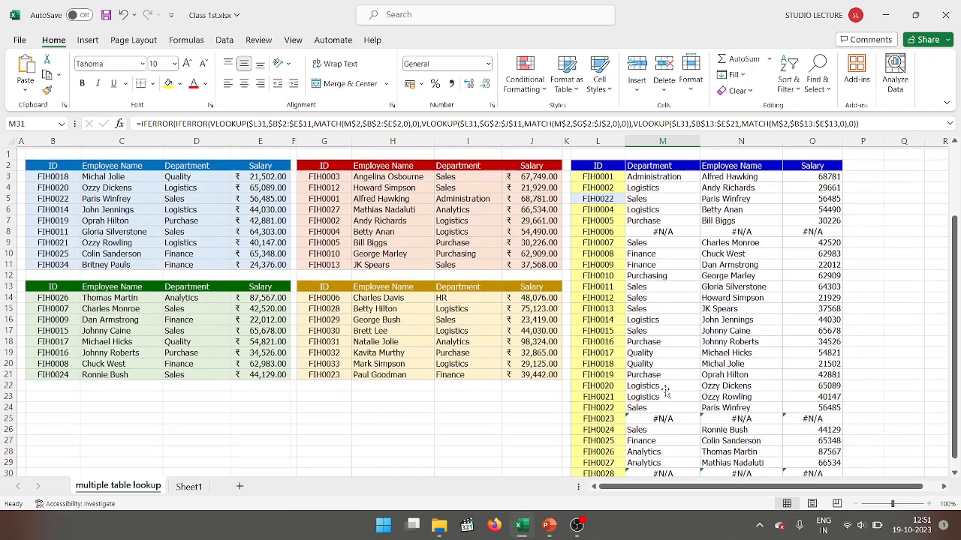
{"action": "scroll", "coordinate": [666, 391], "scroll_direction": "down", "scroll_amount": 1}
{"action": "scroll", "coordinate": [666, 391], "scroll_direction": "down", "scroll_amount": 4}
{"action": "scroll", "coordinate": [408, 332], "scroll_direction": "up", "scroll_amount": 5}
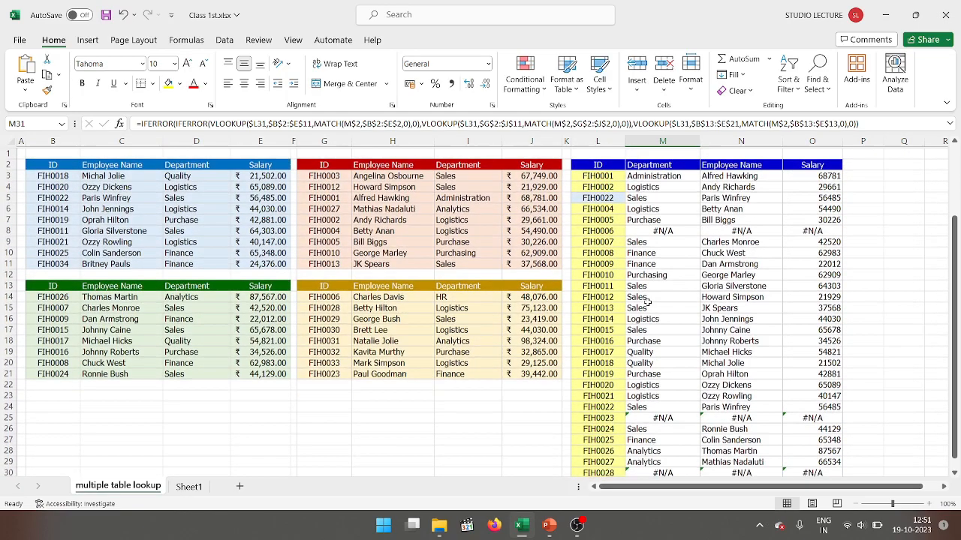
{"action": "left_click", "coordinate": [676, 175]}
{"action": "key", "text": "ctrl+Down"}
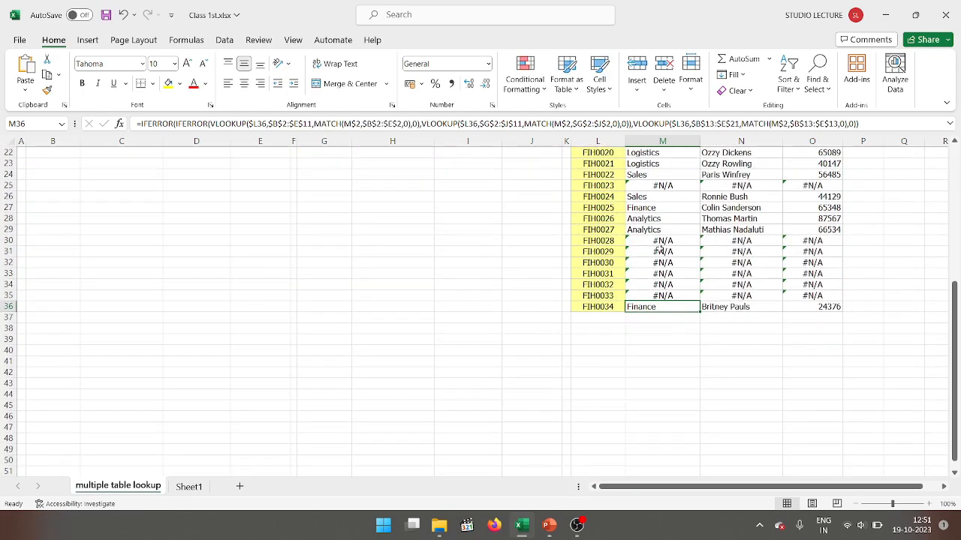
{"action": "scroll", "coordinate": [659, 249], "scroll_direction": "up", "scroll_amount": 7}
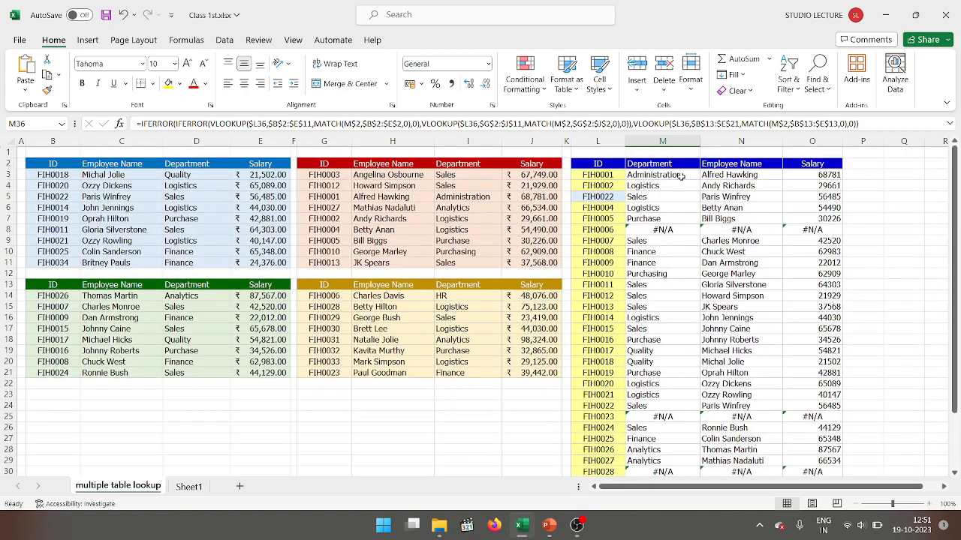
Wrap the three-table M3 formula in another IFERROR and paste the copied VLOOKUP expression as its value_if_error argument.
{"action": "double_click", "coordinate": [681, 176]}
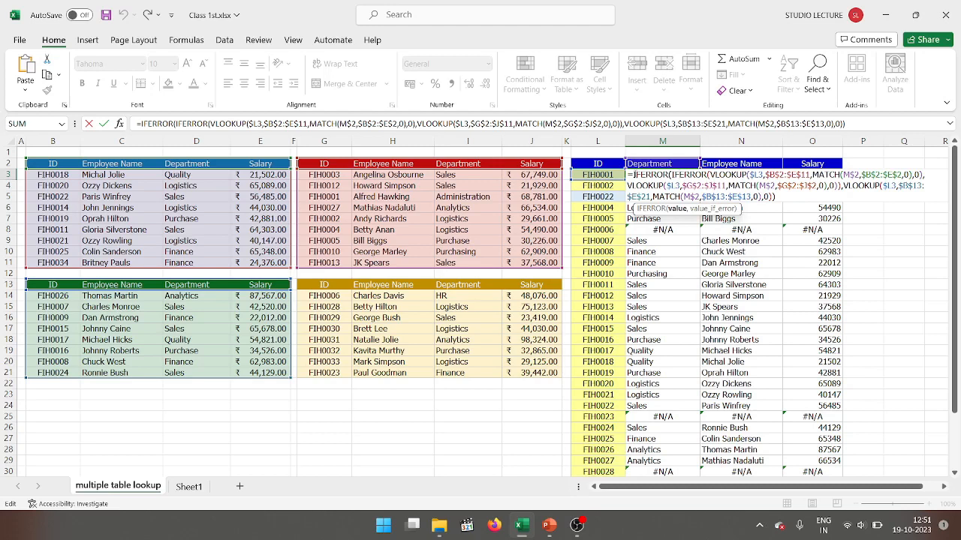
{"action": "left_click", "coordinate": [635, 174]}
{"action": "type", "text": "if"}
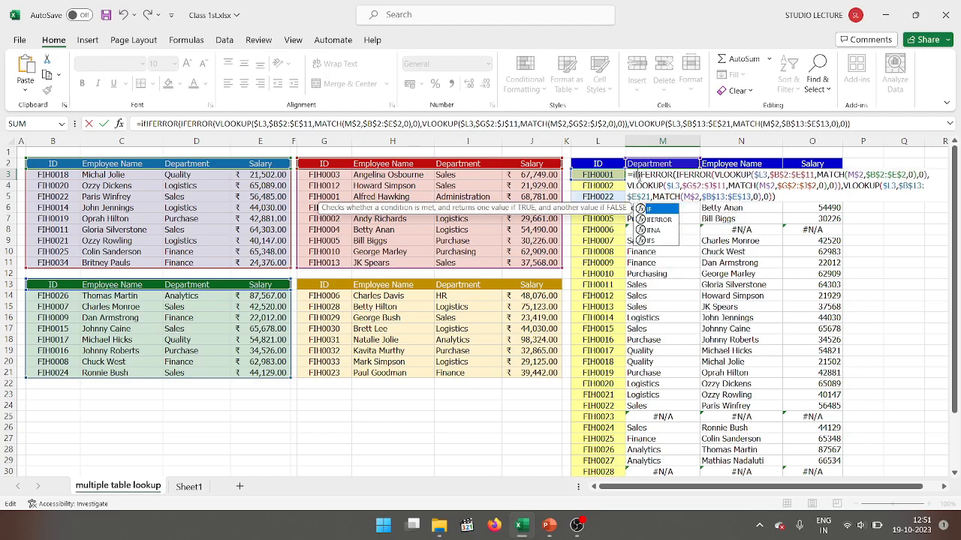
{"action": "key", "text": "Down"}
{"action": "key", "text": "Tab"}
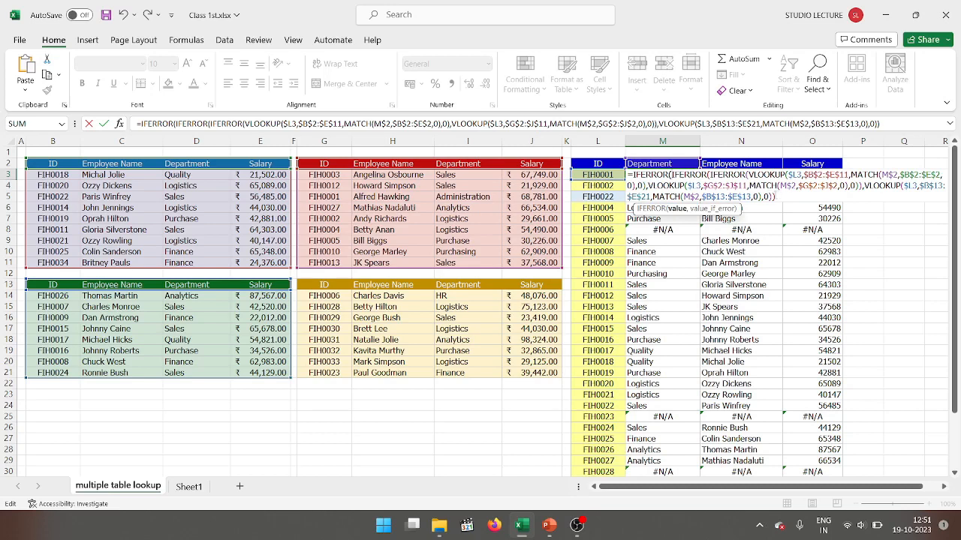
{"action": "type", "text": ","}
{"action": "key", "text": "ctrl+v"}
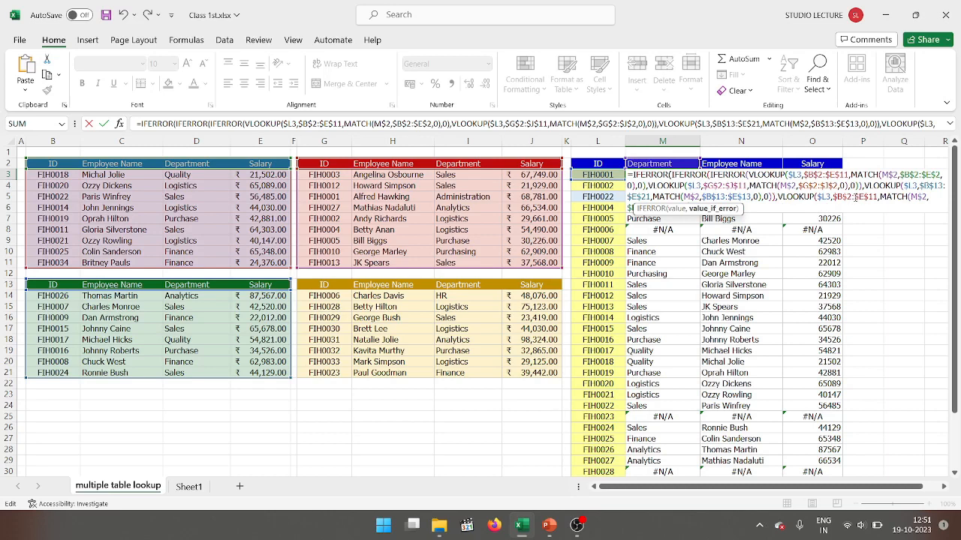
Replace the fourth VLOOKUP's table array with the gold employee table, headers included, locked as $G$13:$J$21.
{"action": "left_click", "coordinate": [877, 197]}
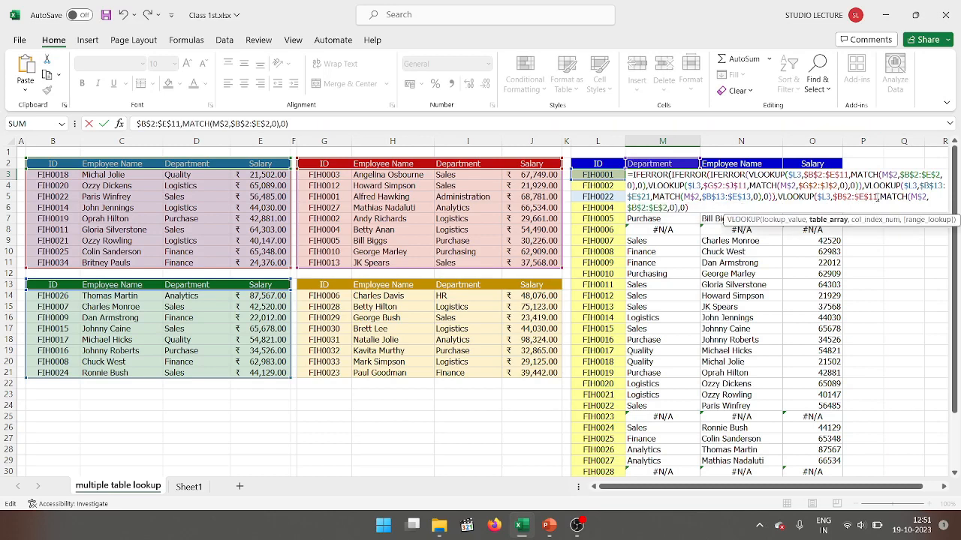
{"action": "key", "text": "BackSpace"}
{"action": "key", "text": "BackSpace"}
{"action": "key", "text": "BackSpace"}
{"action": "key", "text": "BackSpace"}
{"action": "key", "text": "BackSpace"}
{"action": "key", "text": "BackSpace"}
{"action": "key", "text": "BackSpace"}
{"action": "key", "text": "BackSpace"}
{"action": "key", "text": "BackSpace"}
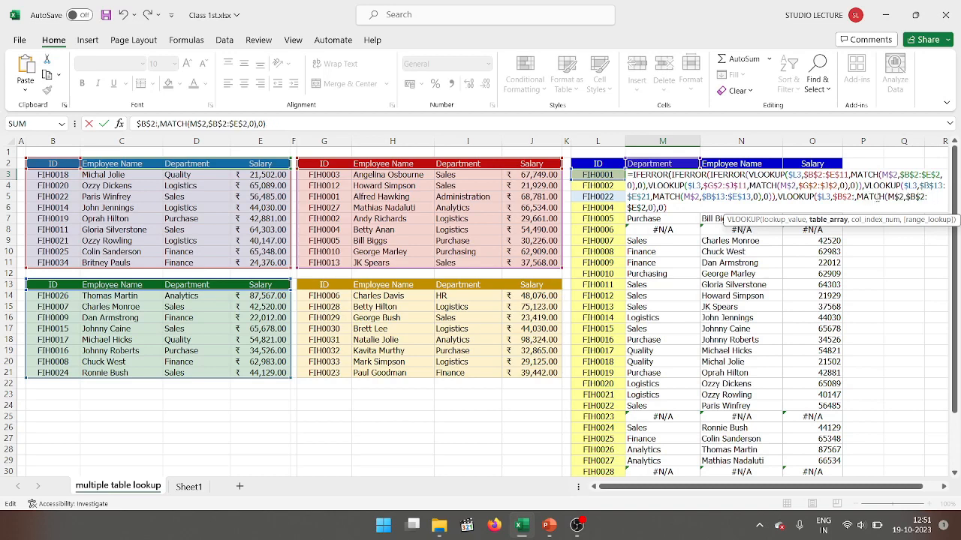
{"action": "key", "text": "BackSpace"}
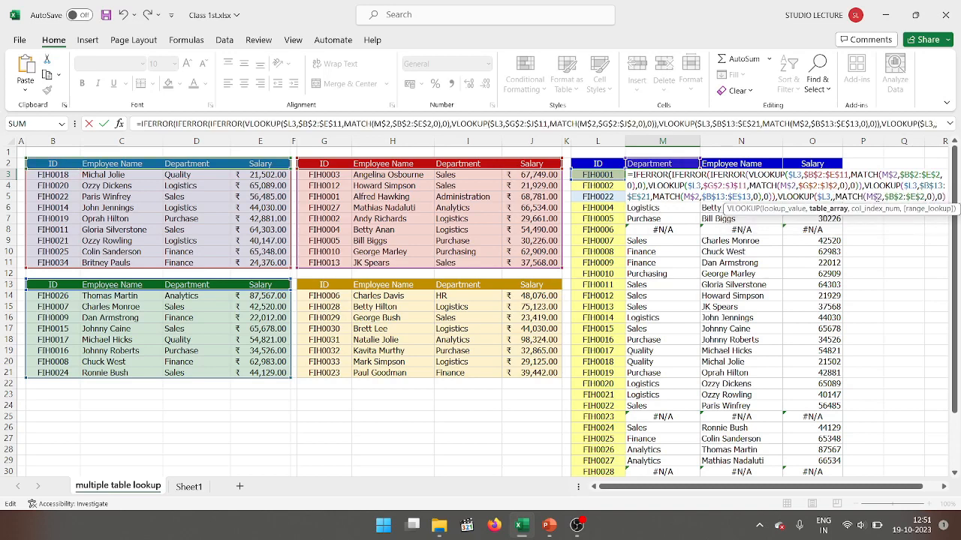
{"action": "left_click", "coordinate": [331, 288]}
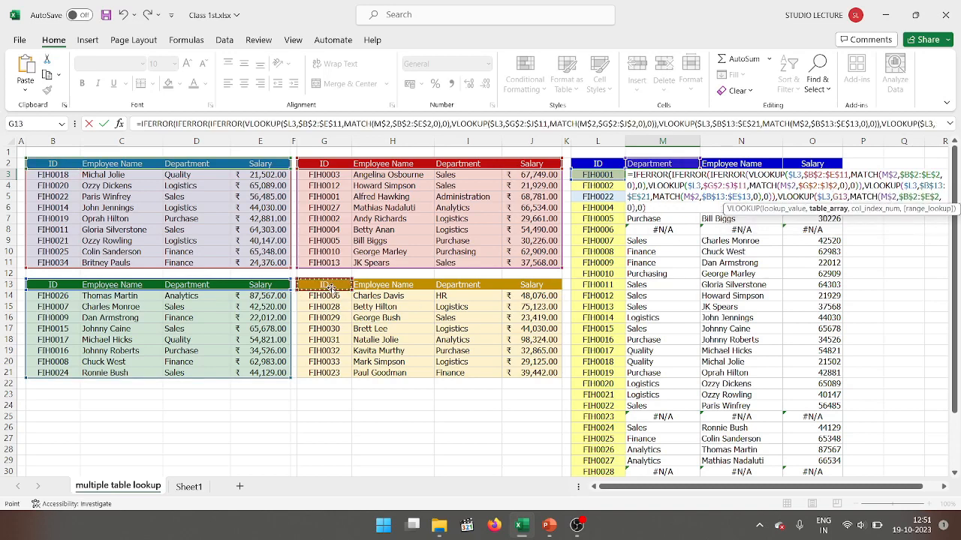
{"action": "key", "text": "shift+Right"}
{"action": "key", "text": "shift+Right"}
{"action": "key", "text": "shift+Right"}
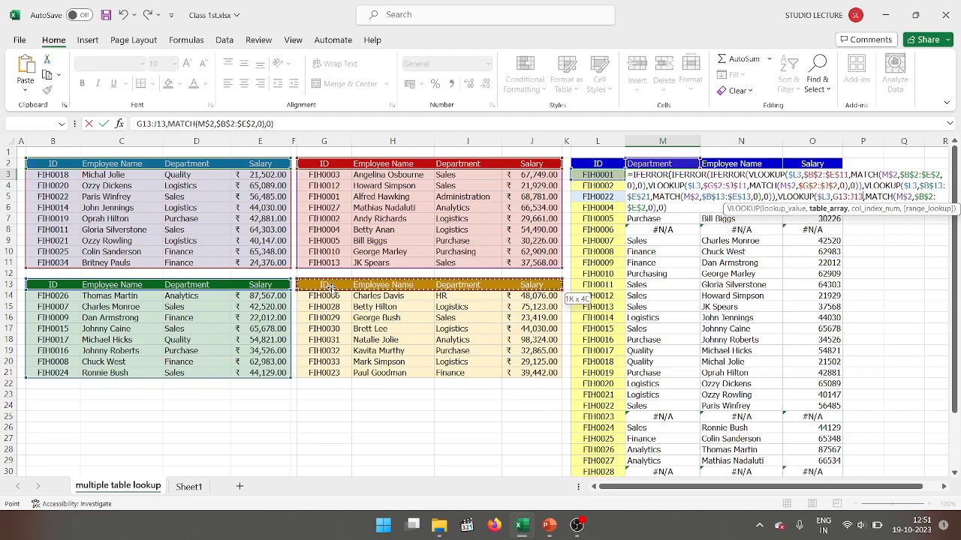
{"action": "key", "text": "shift+Down"}
{"action": "key", "text": "shift+Down"}
{"action": "key", "text": "shift+Down"}
{"action": "key", "text": "shift+Down"}
{"action": "key", "text": "shift+Down"}
{"action": "key", "text": "shift+Down"}
{"action": "key", "text": "shift+Down"}
{"action": "key", "text": "shift+Down"}
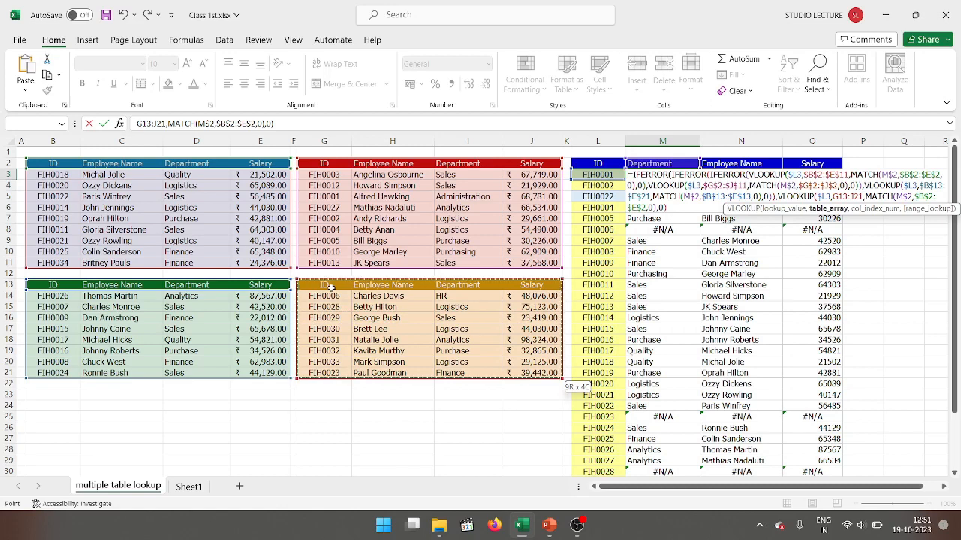
{"action": "key", "text": "F4"}
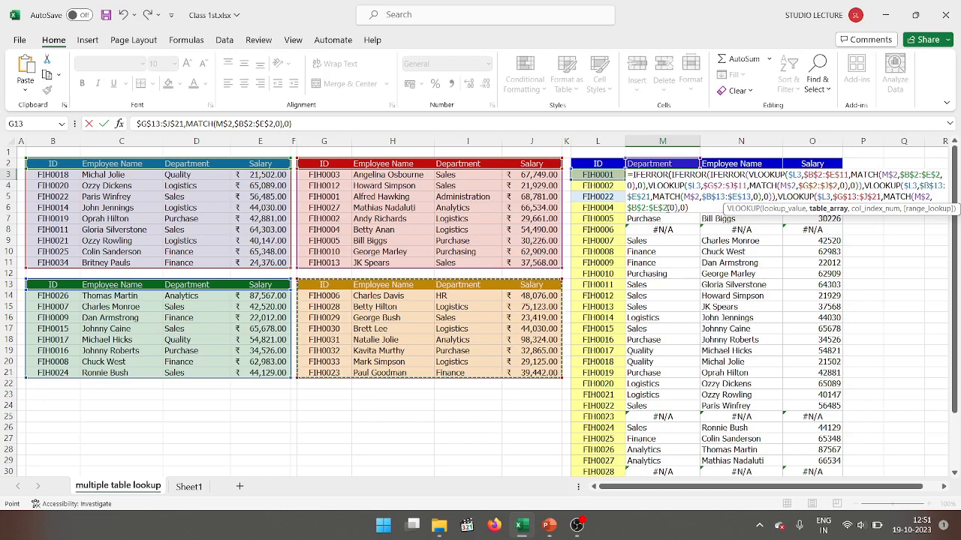
Replace the fourth MATCH's lookup array with the gold table's header row, locked as $G$13:$J$13, and enter the formula with the suggested correction.
{"action": "left_click", "coordinate": [670, 208]}
{"action": "key", "text": "BackSpace"}
{"action": "key", "text": "BackSpace"}
{"action": "key", "text": "BackSpace"}
{"action": "key", "text": "BackSpace"}
{"action": "key", "text": "BackSpace"}
{"action": "key", "text": "BackSpace"}
{"action": "key", "text": "BackSpace"}
{"action": "key", "text": "BackSpace"}
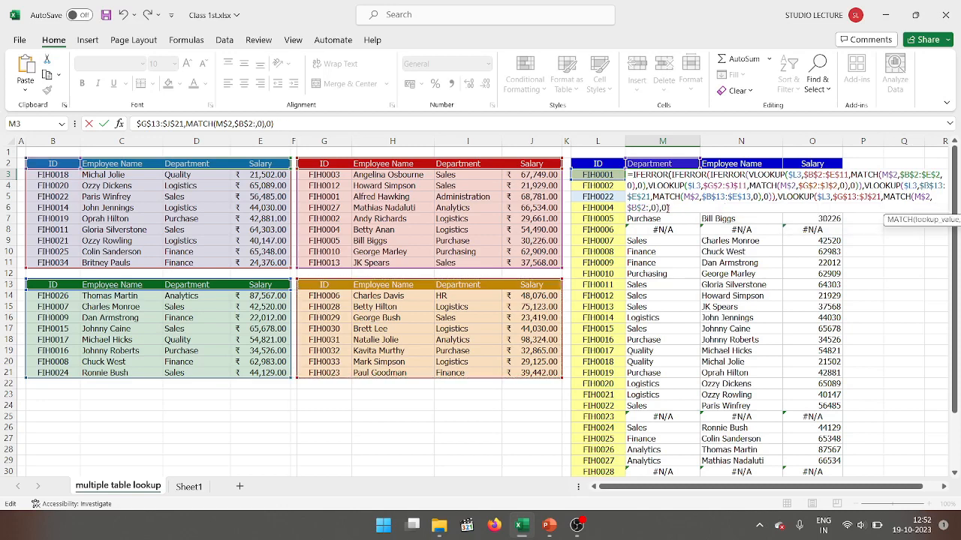
{"action": "key", "text": "BackSpace"}
{"action": "left_click", "coordinate": [323, 285]}
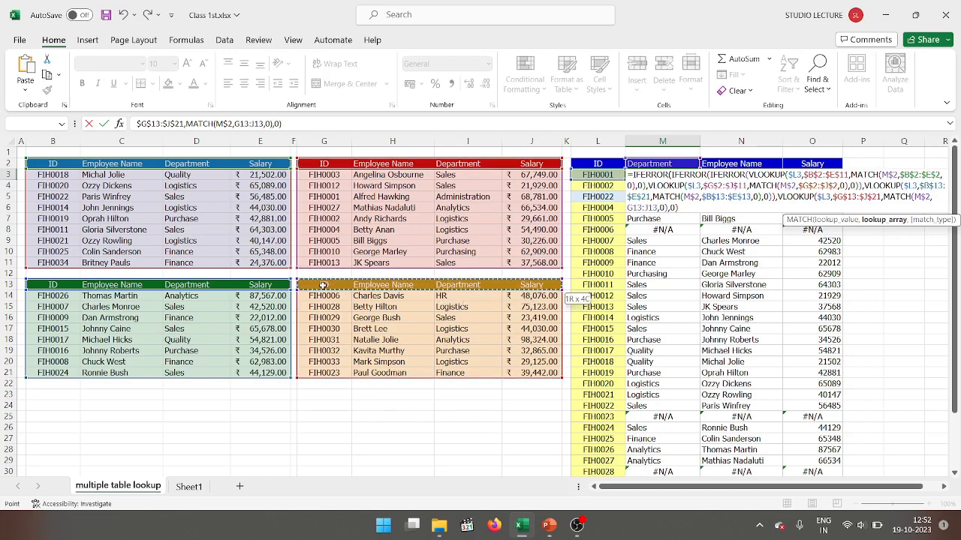
{"action": "key", "text": "F4"}
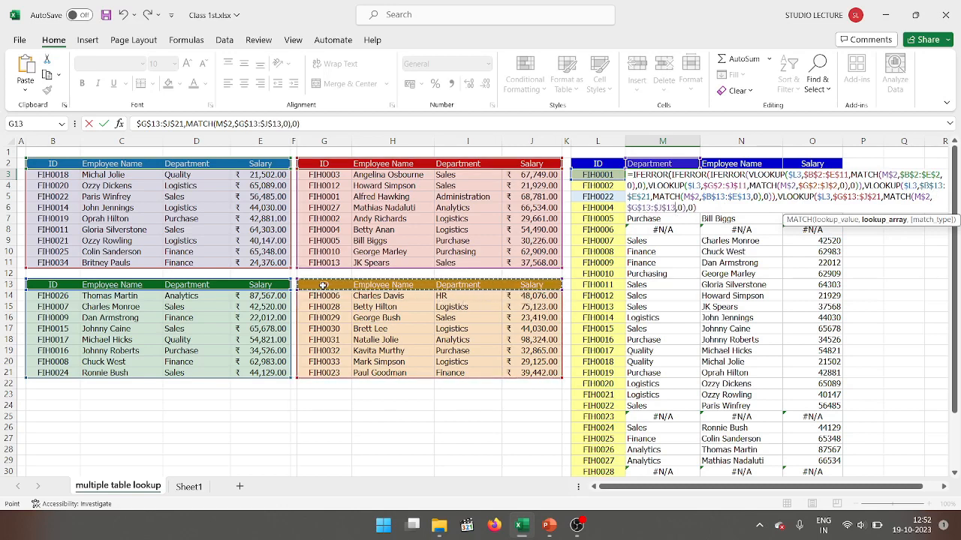
{"action": "key", "text": "Return"}
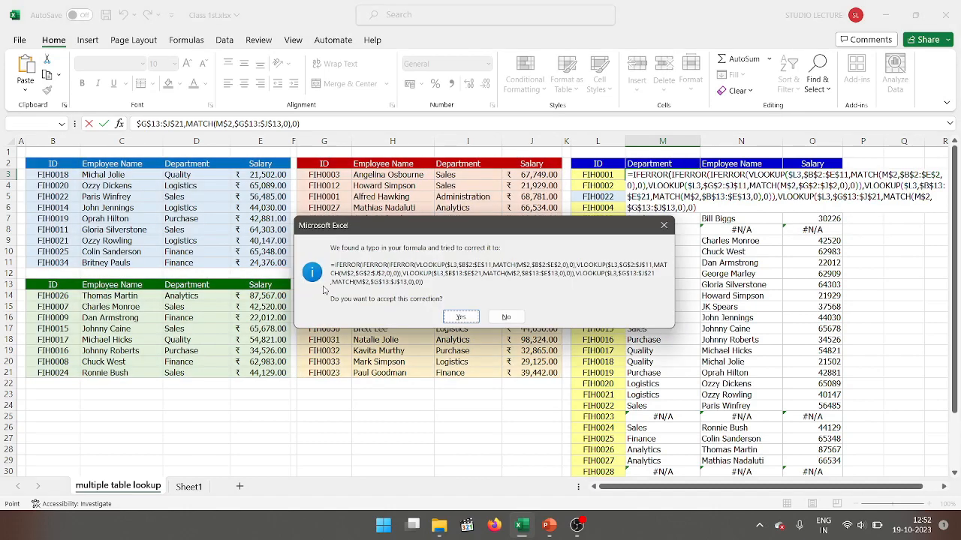
{"action": "key", "text": "Return"}
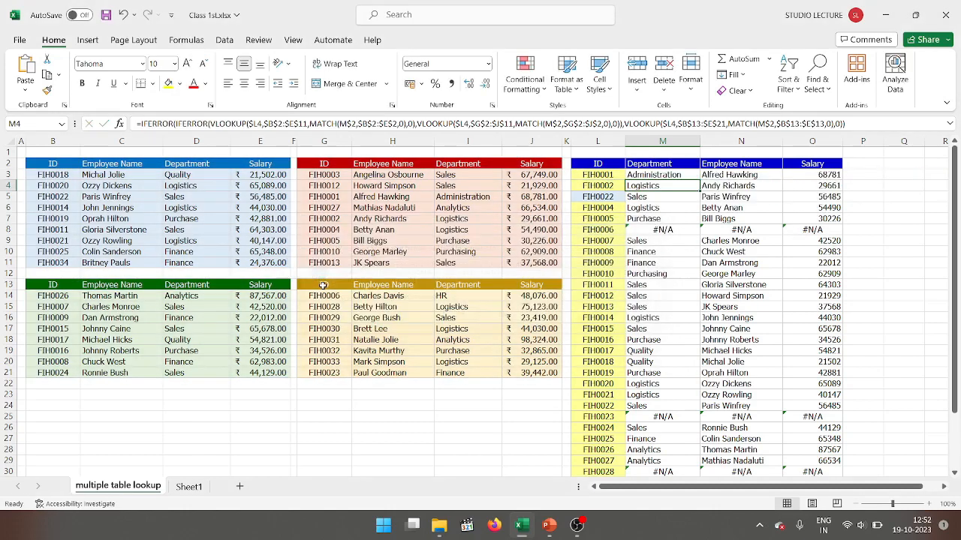
Fill the completed four-table formula from M3 through the Department, Employee Name and Salary columns in M3:O36.
{"action": "left_click", "coordinate": [655, 175]}
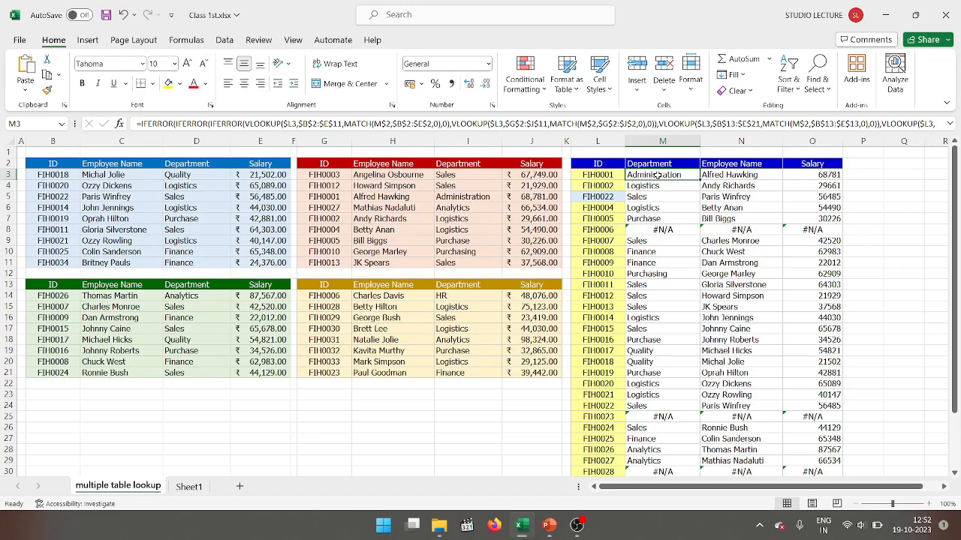
{"action": "key", "text": "ctrl+shift+Down"}
{"action": "key", "text": "ctrl+shift+Right"}
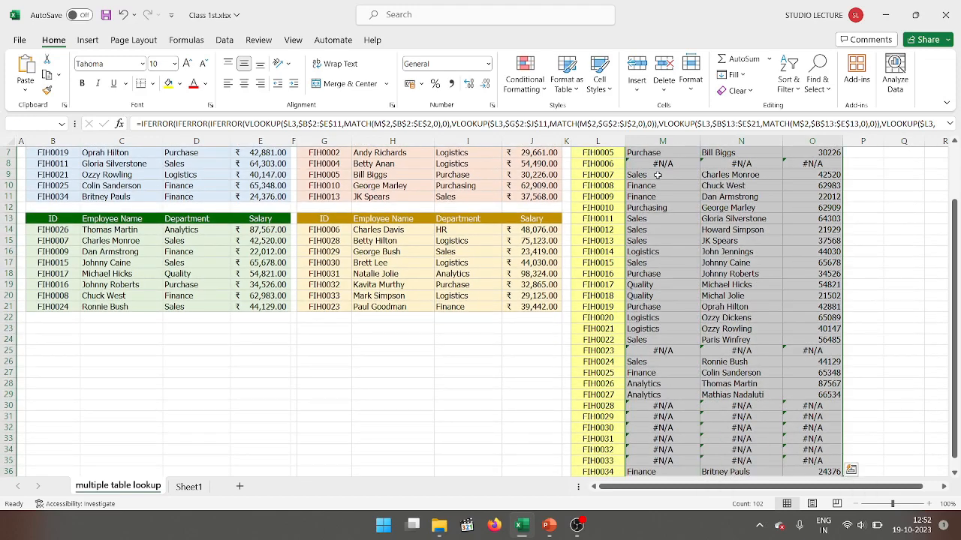
{"action": "key", "text": "ctrl+d"}
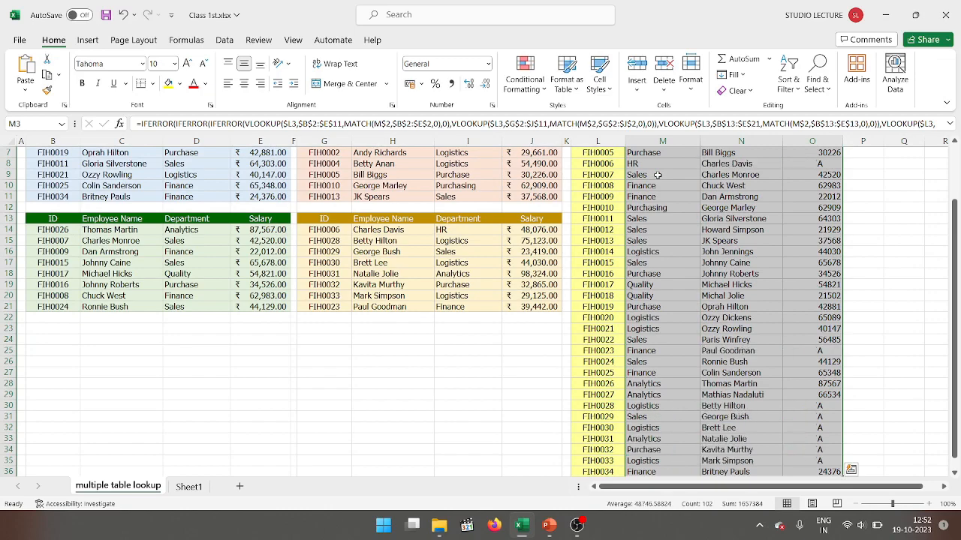
{"action": "left_click", "coordinate": [753, 275]}
{"action": "scroll", "coordinate": [753, 277], "scroll_direction": "up", "scroll_amount": 2}
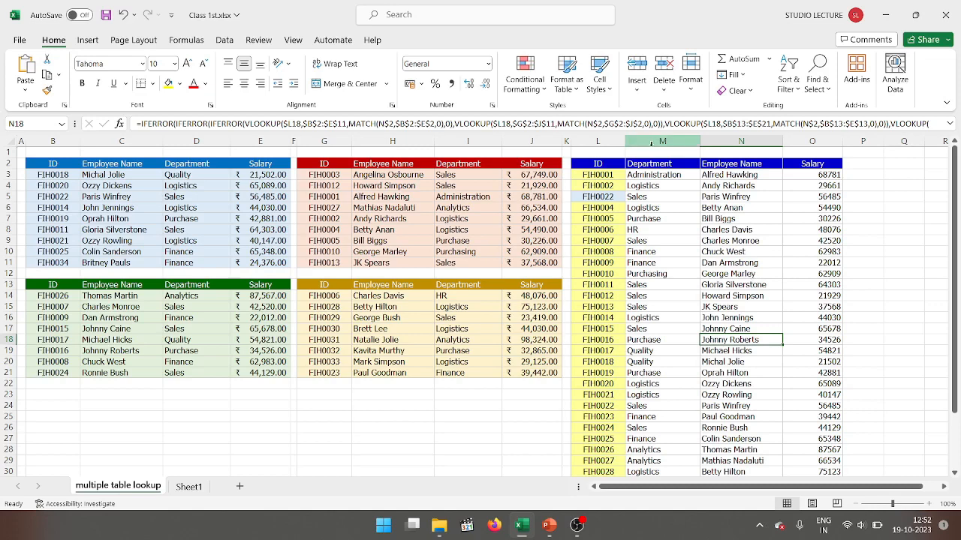
{"action": "left_click", "coordinate": [653, 177]}
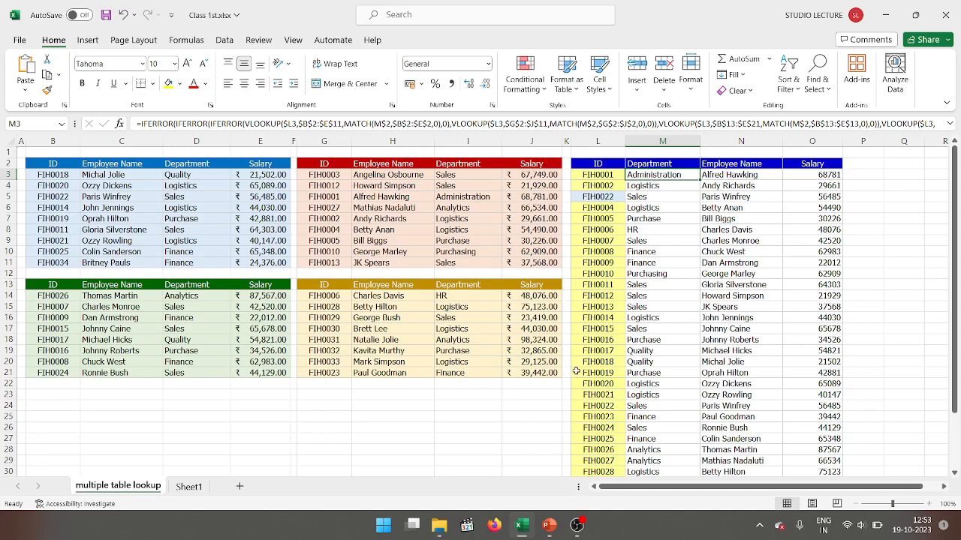
Switch to the running PowerPoint slide show.
{"action": "left_click", "coordinate": [551, 527]}
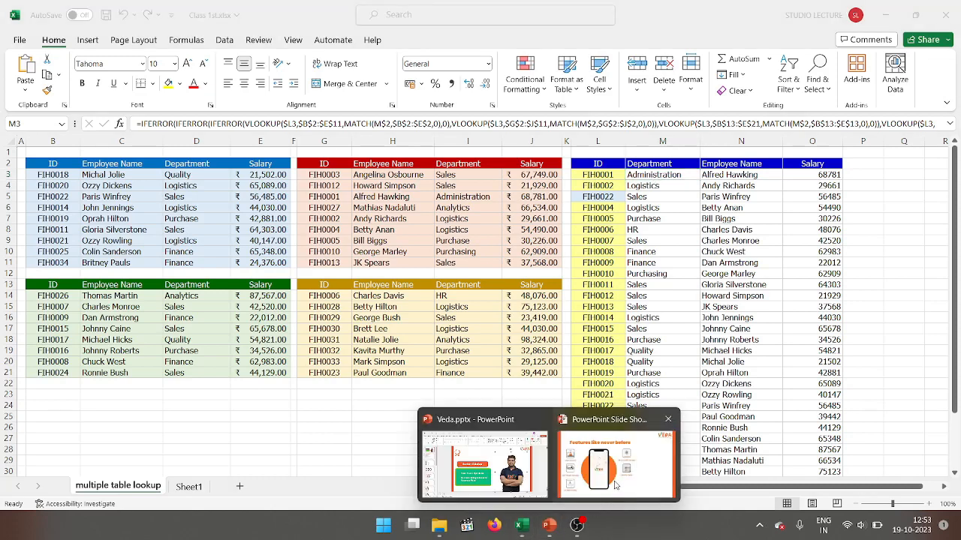
{"action": "left_click", "coordinate": [615, 458]}
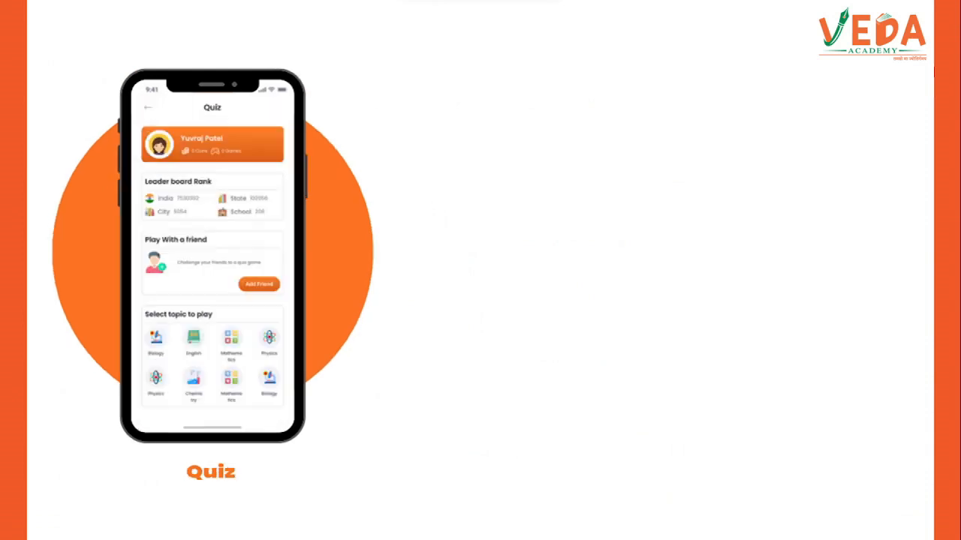